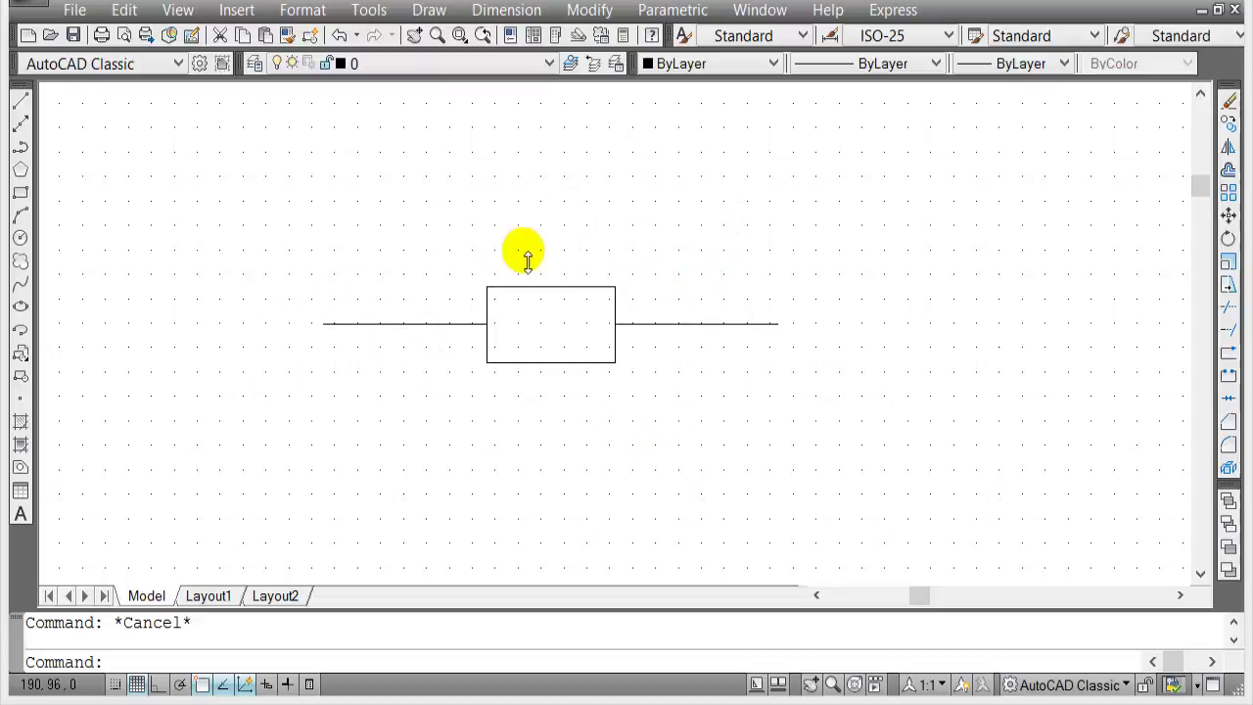
Insert a trial copy of myblock 1 above the existing block reference and erase it
left_click(21, 359)
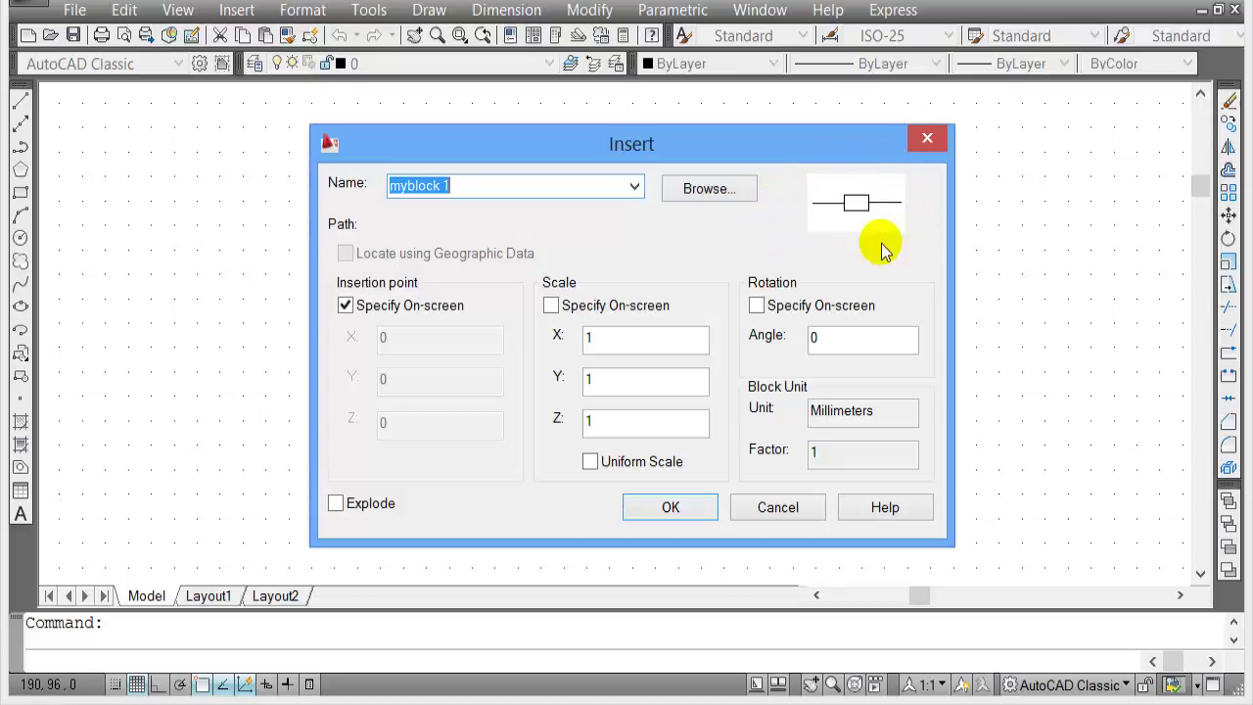
left_click(671, 506)
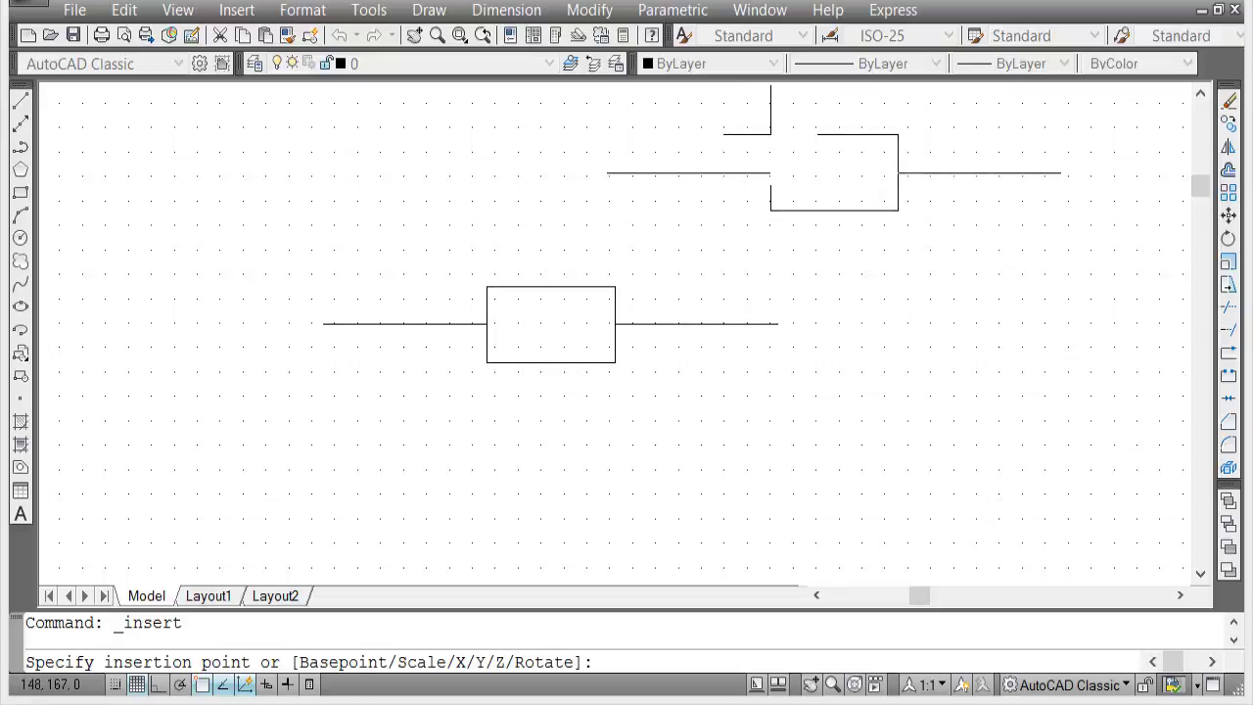
left_click(710, 158)
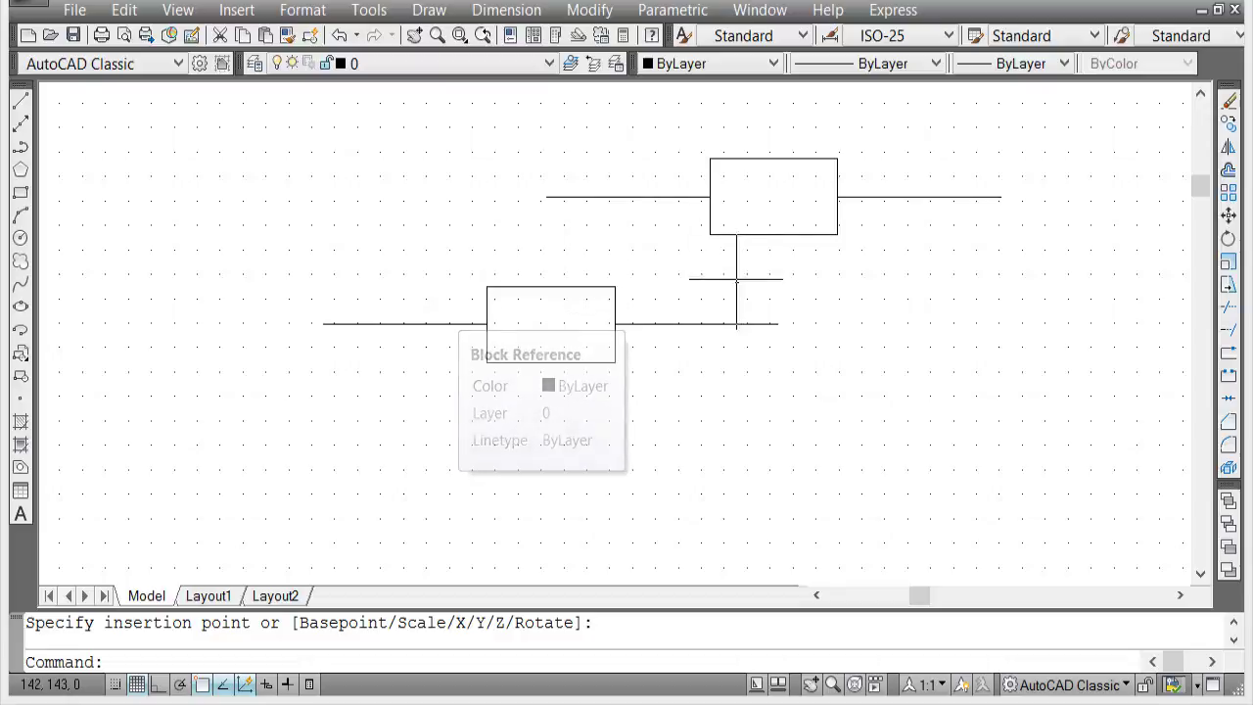
left_click(718, 233)
key("Delete")
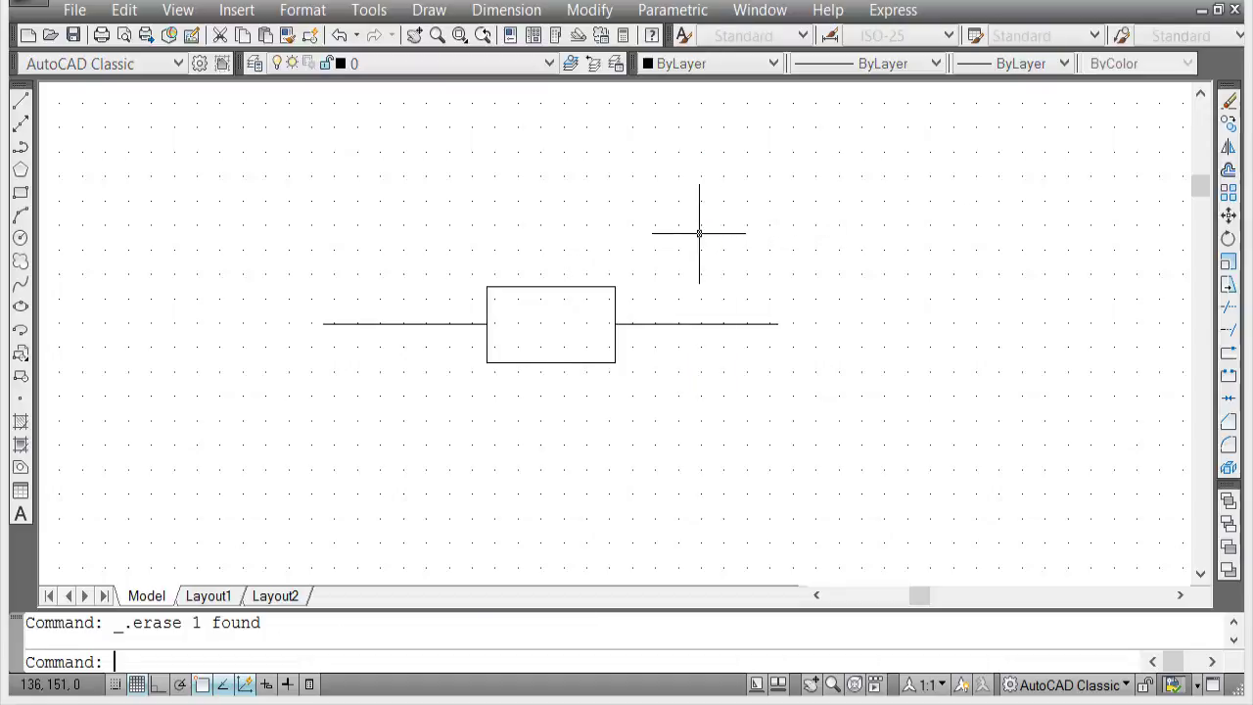
Open the block in the Block Editor and place a Basepoint parameter at the free end of the left-hand line
left_click(507, 290)
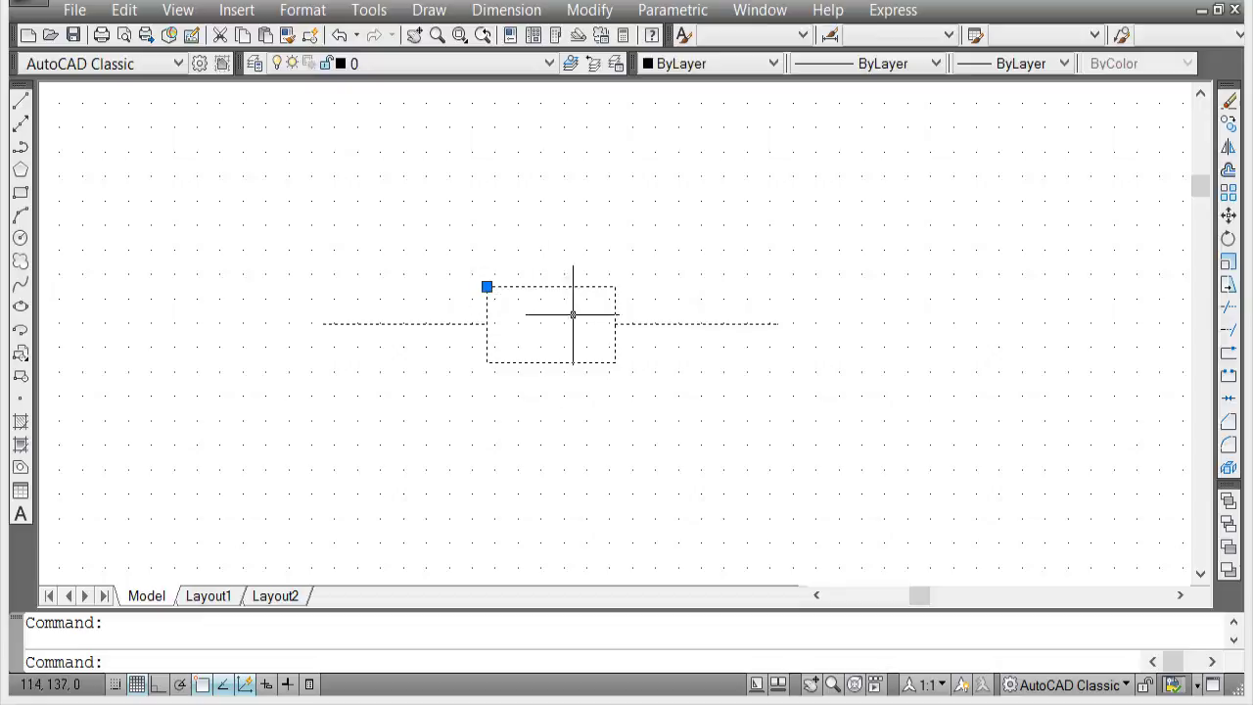
right_click(534, 301)
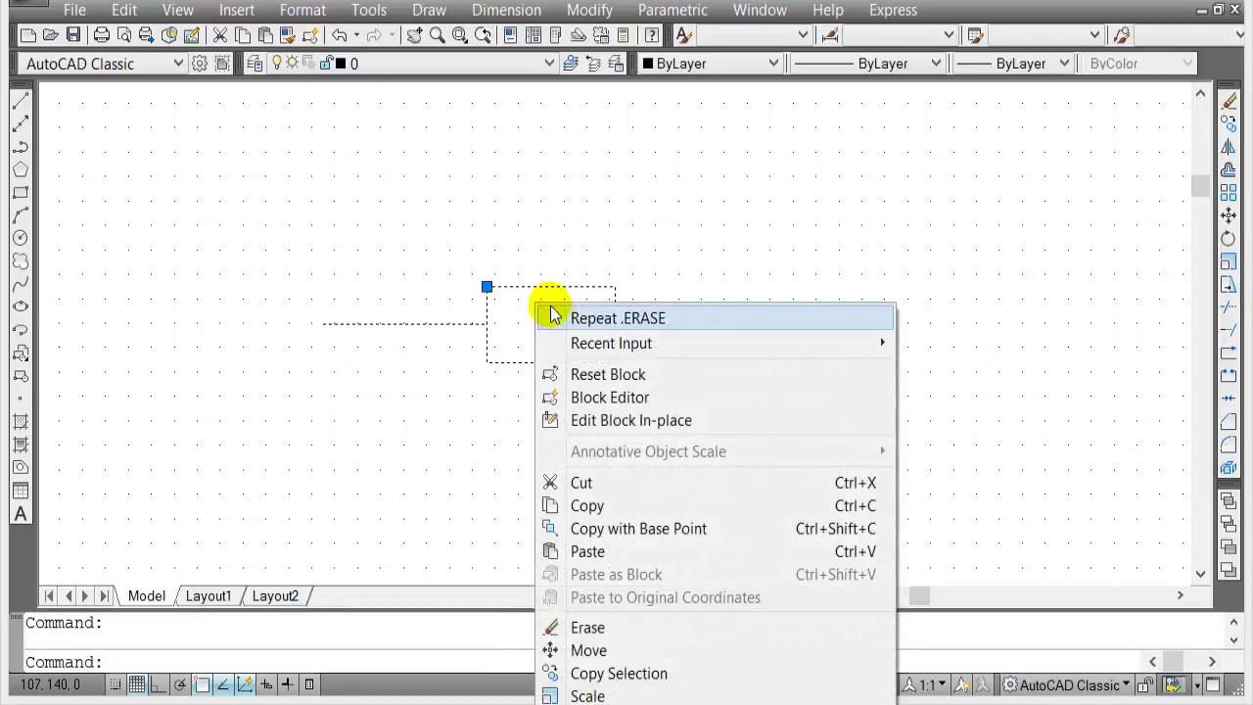
left_click(616, 406)
middle_click_drag(461, 378, 629, 377)
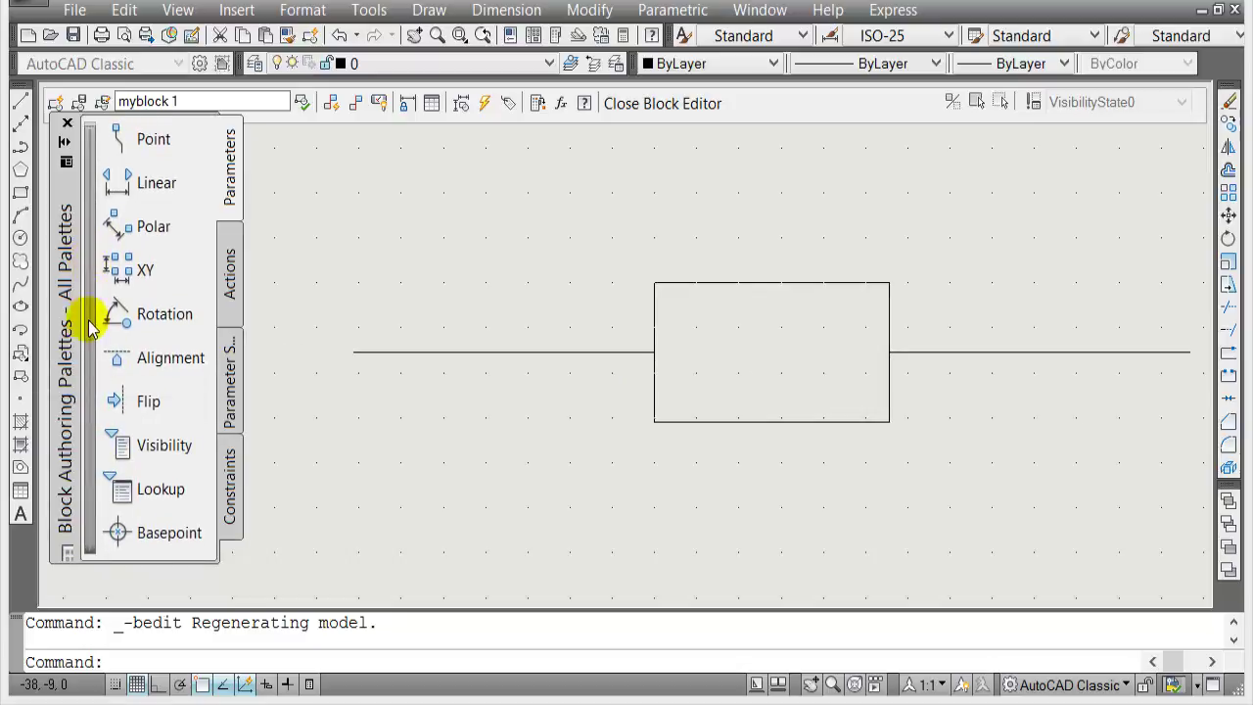
scroll(103, 250, "up", 1)
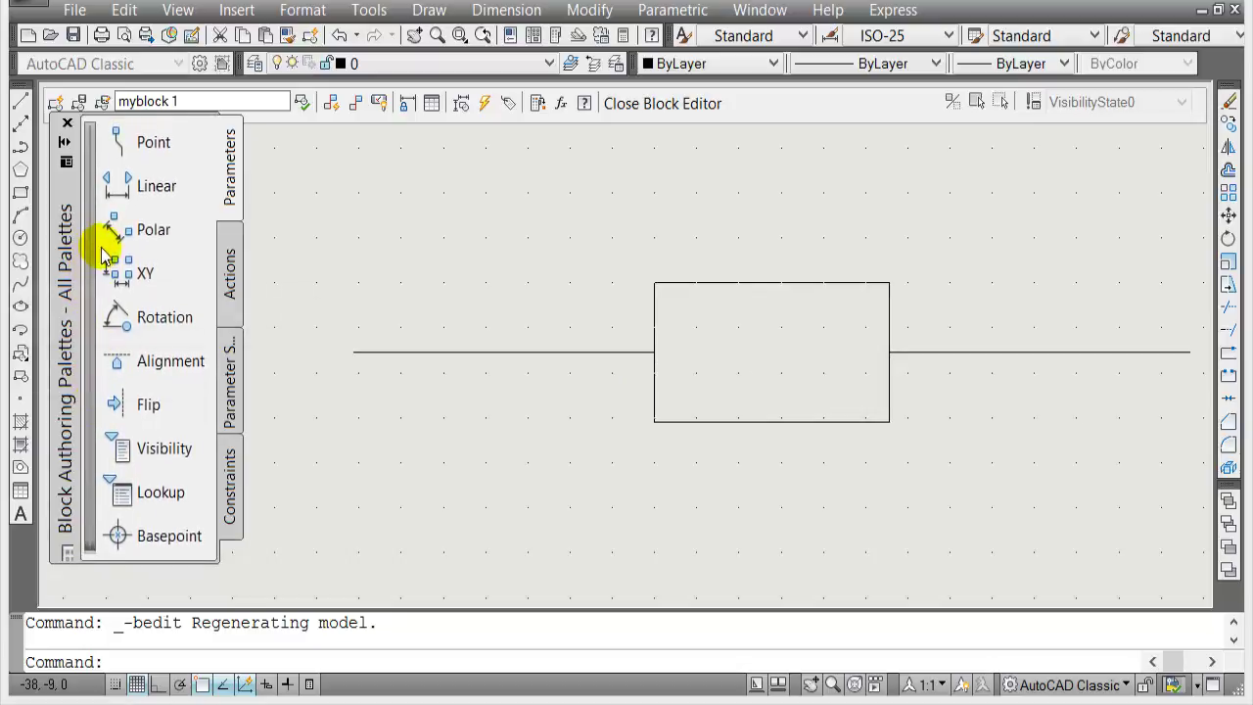
scroll(111, 450, "down", 1)
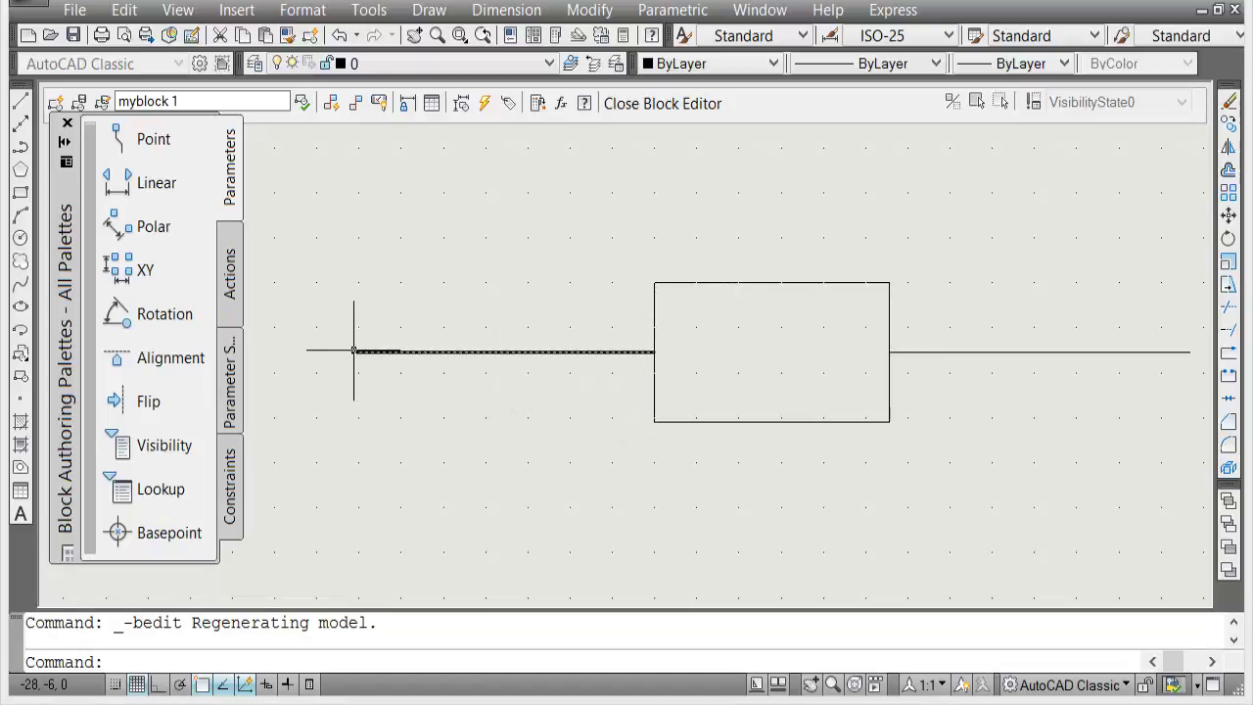
left_click(164, 545)
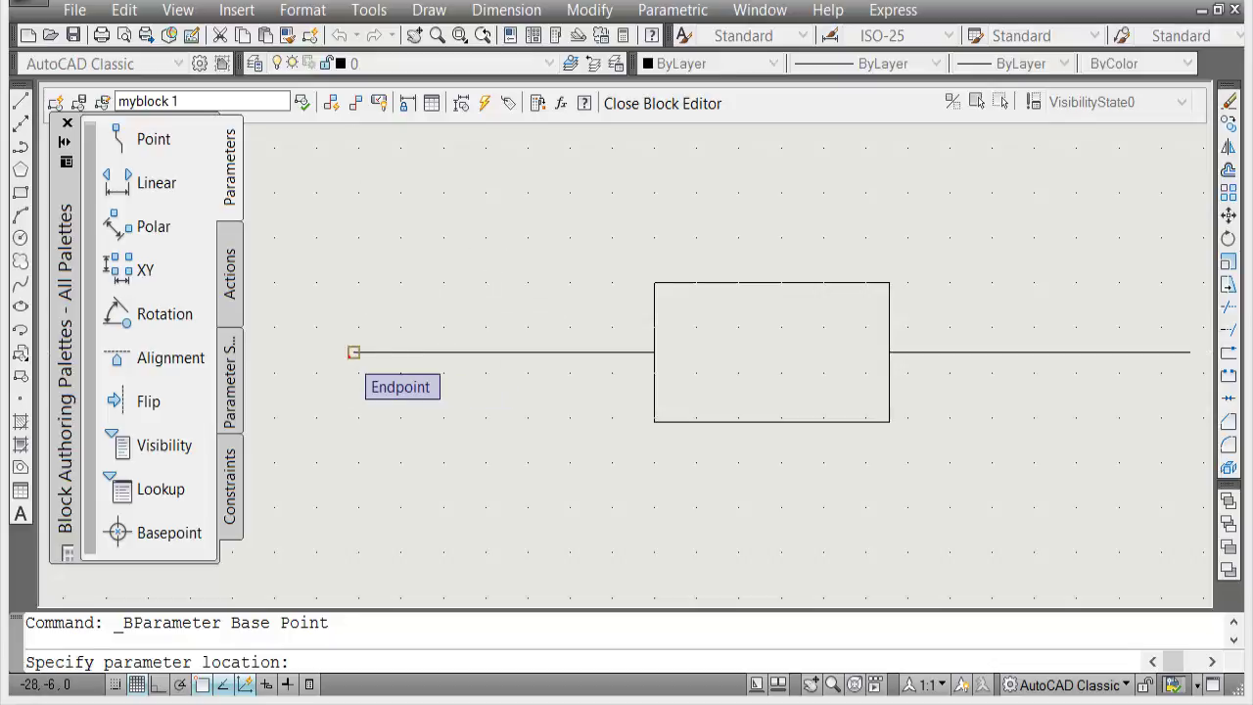
left_click(352, 352)
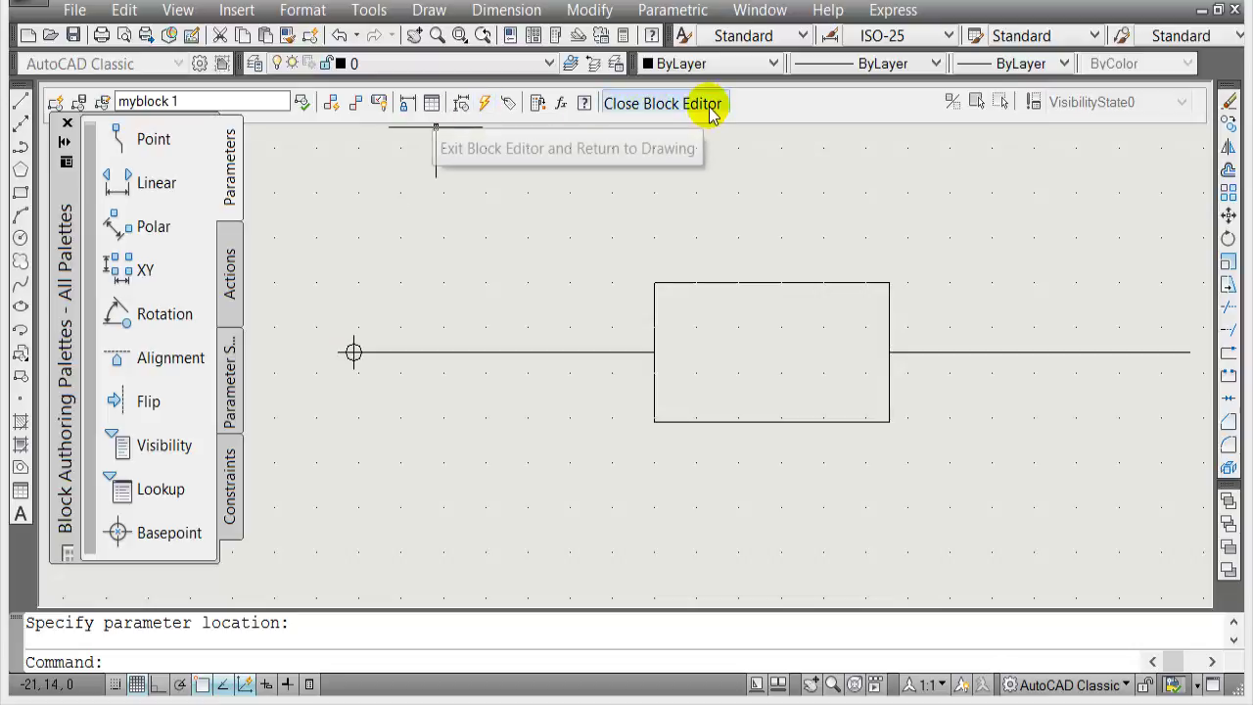
Close the Block Editor and save the changes to myblock 1
left_click(650, 108)
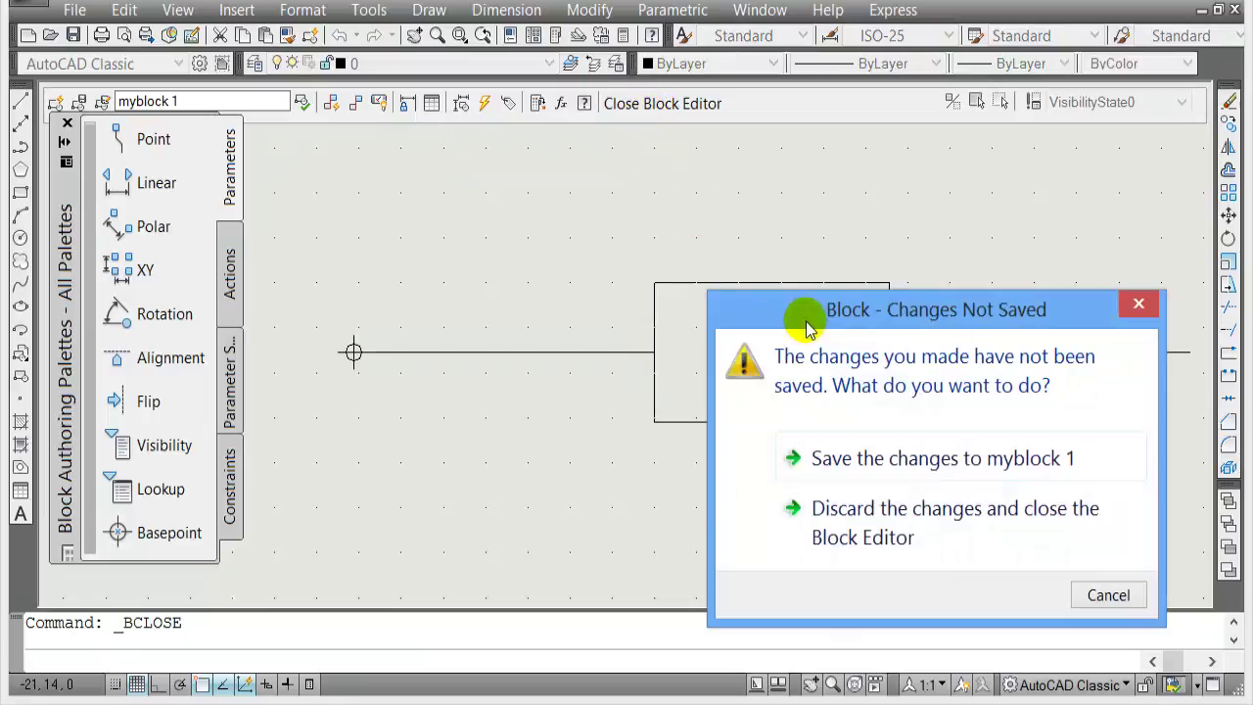
left_click_drag(807, 320, 552, 229)
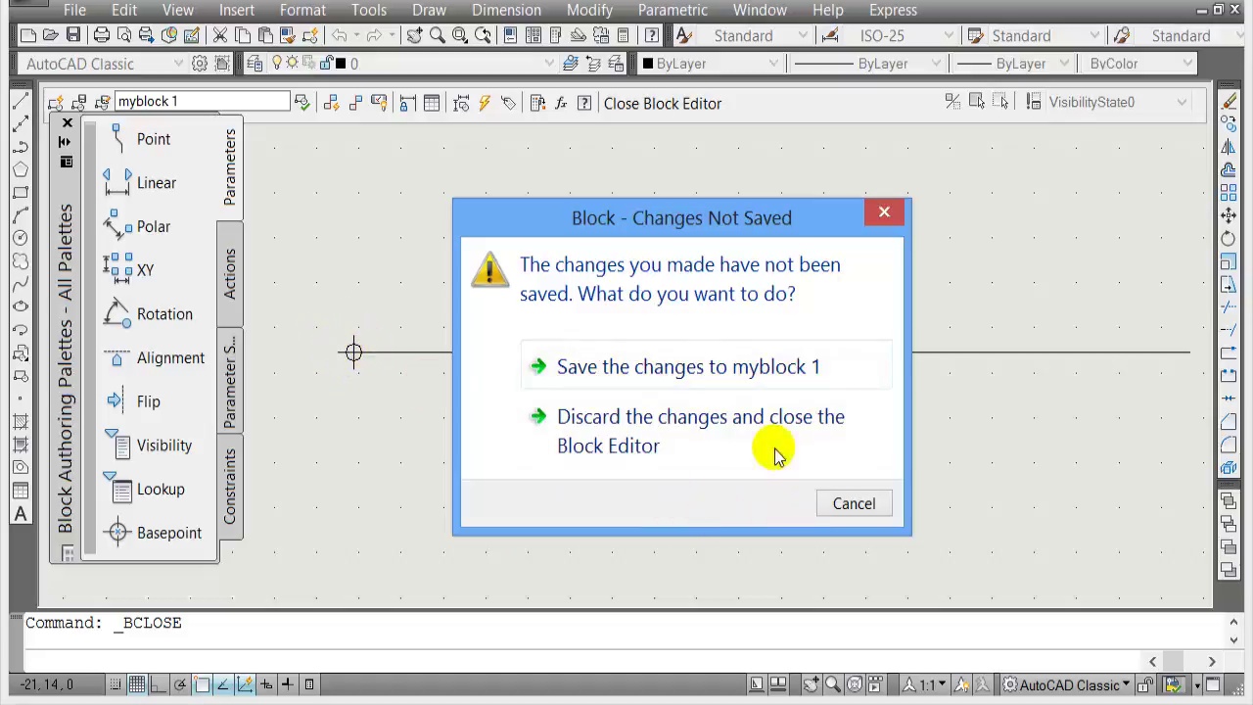
left_click(741, 373)
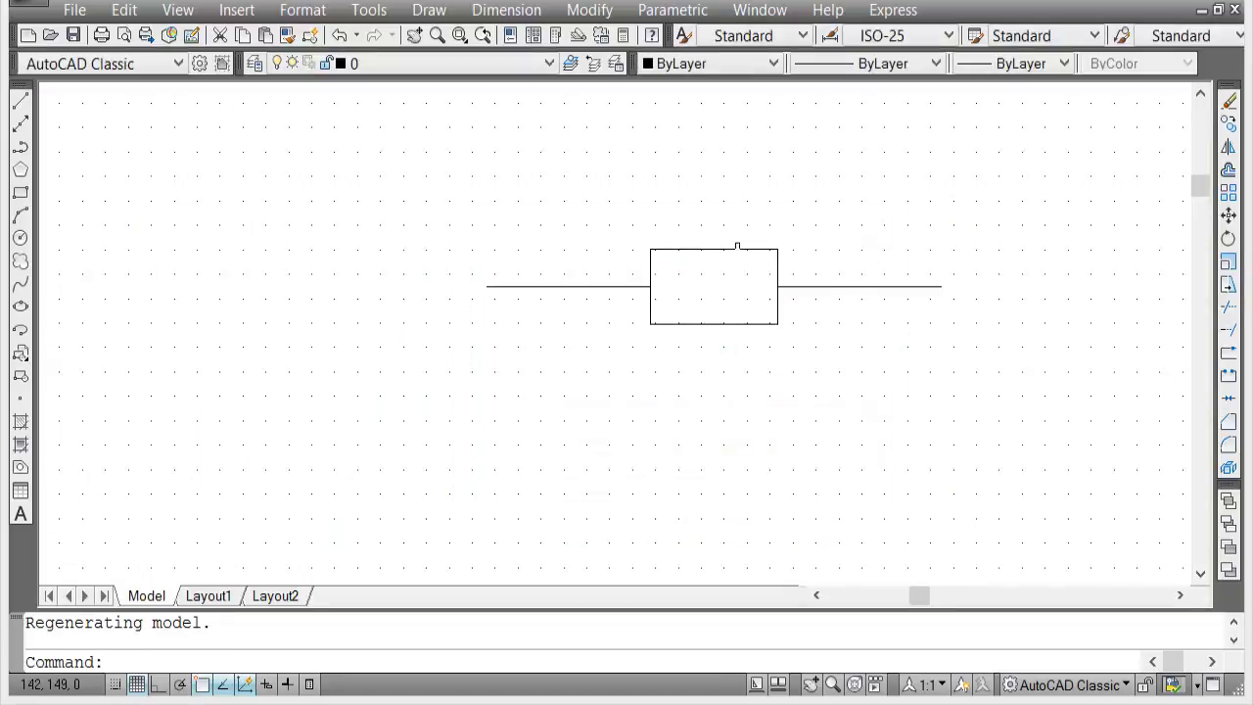
Erase the existing block reference from the drawing
mouse_move(662, 201)
middle_mouse_down()
mouse_move(581, 288)
mouse_move(612, 238)
middle_mouse_up()
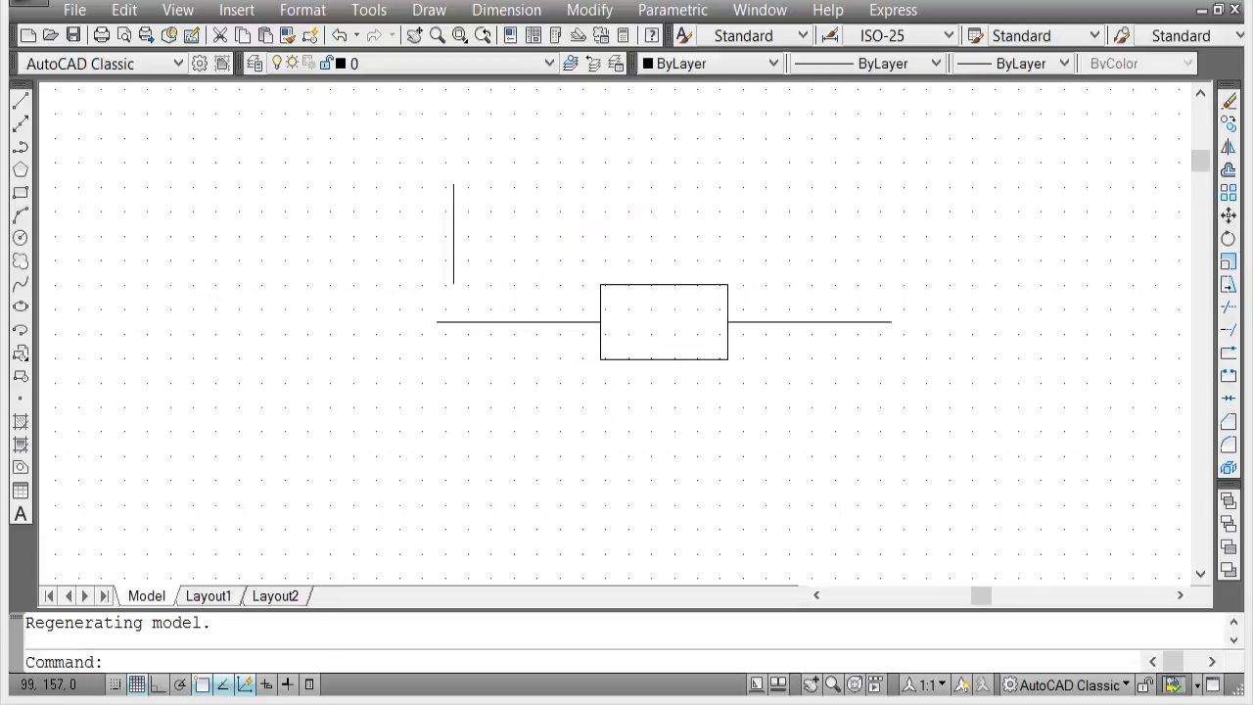
left_click(403, 223)
left_click(960, 404)
key("Delete")
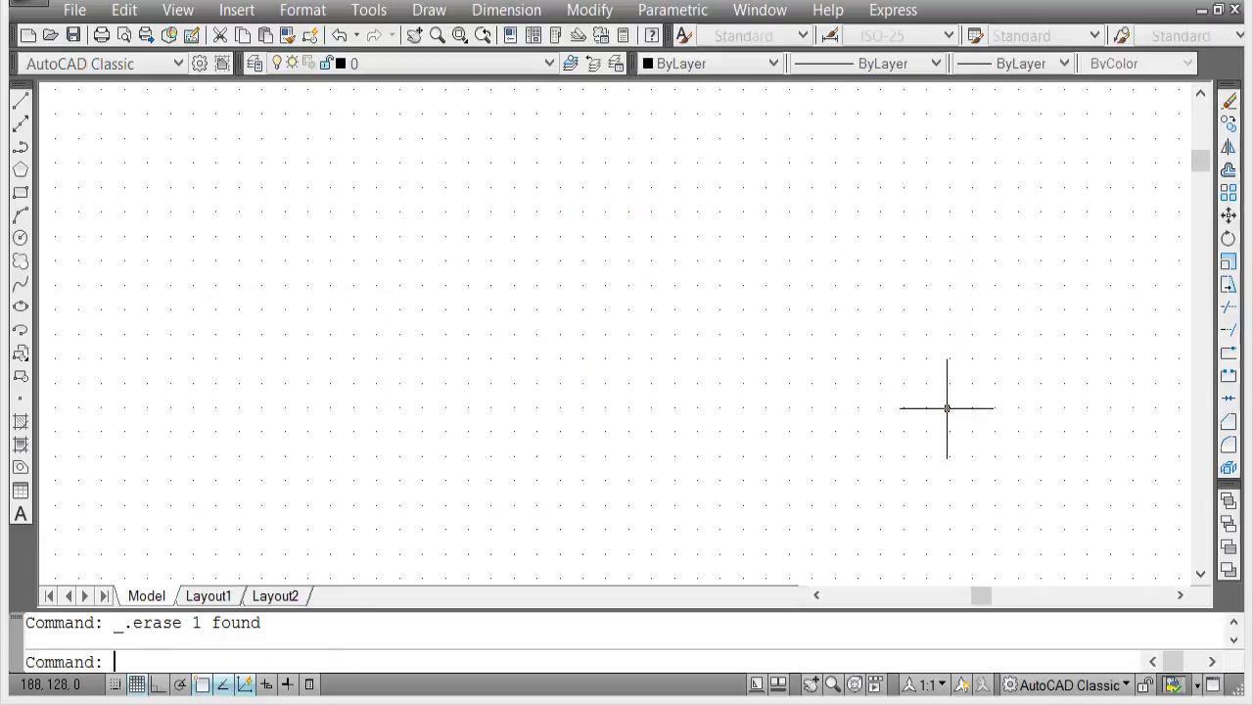
Insert myblock 1 at scale 1 and rotation 0, placing it in the empty drawing by its new base point
left_click(21, 354)
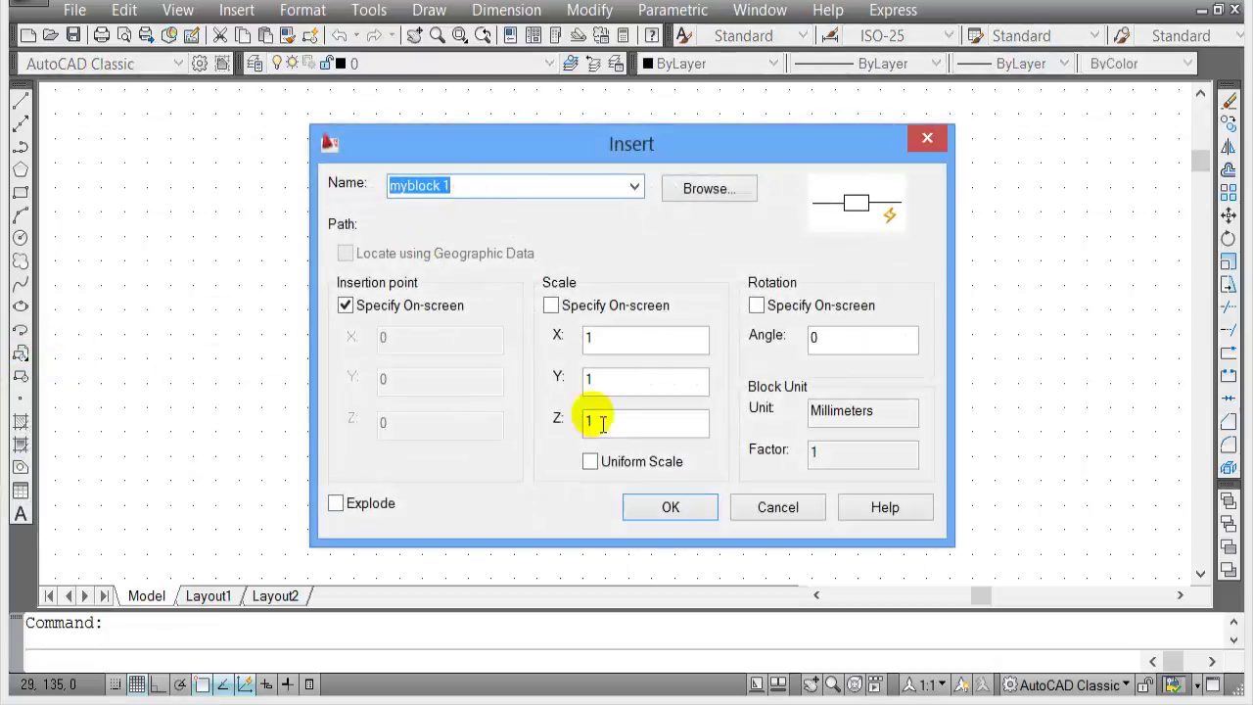
left_click(670, 506)
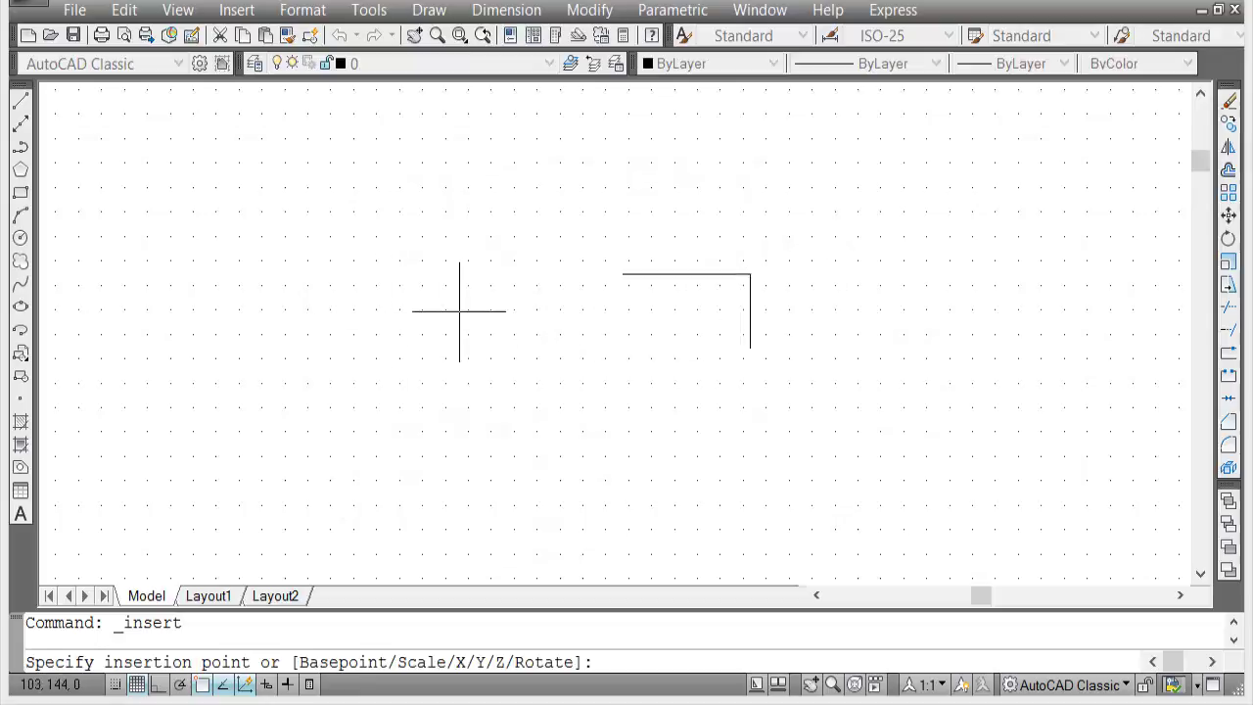
left_click(428, 324)
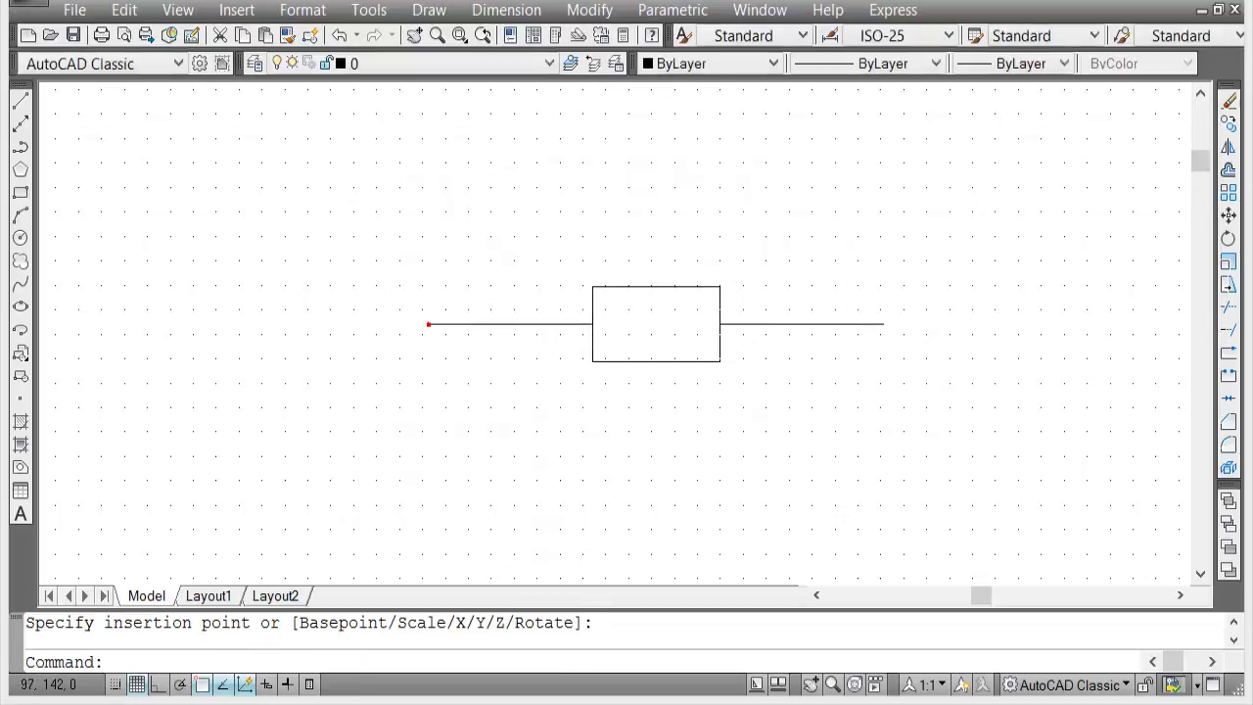
Open the newly inserted block reference in the Block Editor
mouse_move(823, 354)
middle_mouse_down()
mouse_move(727, 288)
mouse_move(830, 358)
middle_mouse_up()
scroll(675, 347, "up", 2)
mouse_move(707, 313)
middle_mouse_down()
mouse_move(770, 343)
mouse_move(793, 325)
mouse_move(793, 339)
mouse_move(780, 327)
middle_mouse_up()
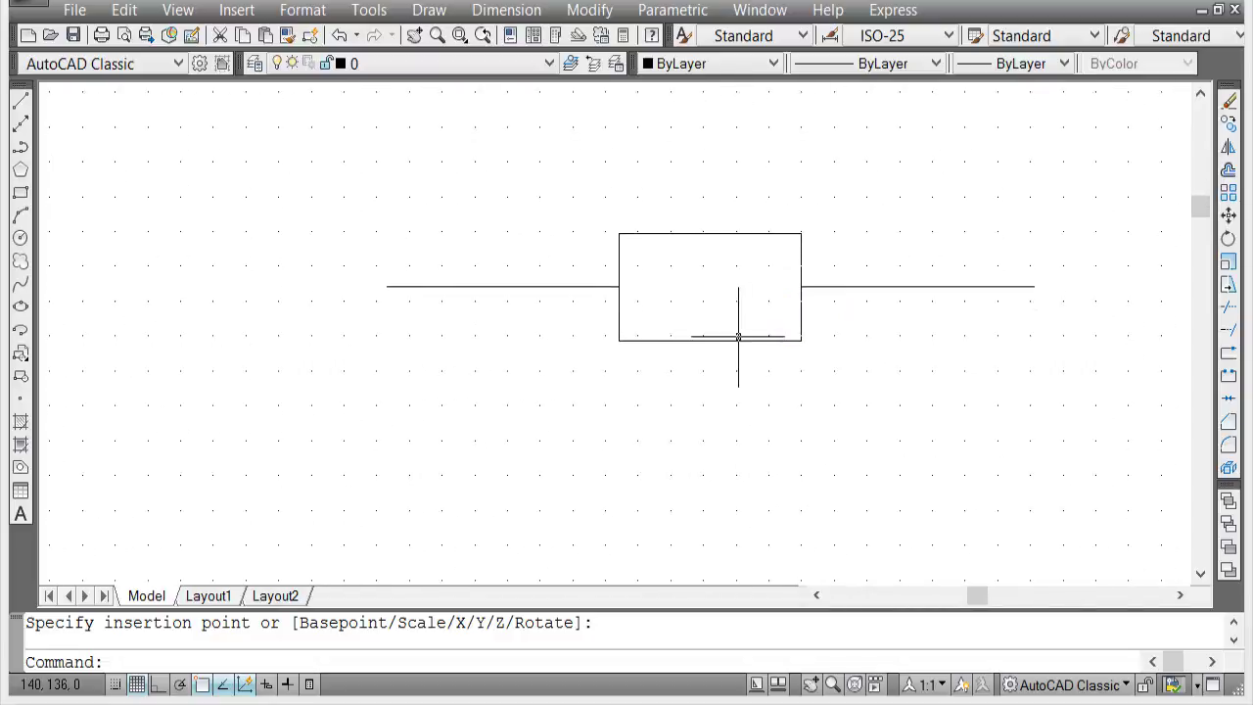
left_click(732, 338)
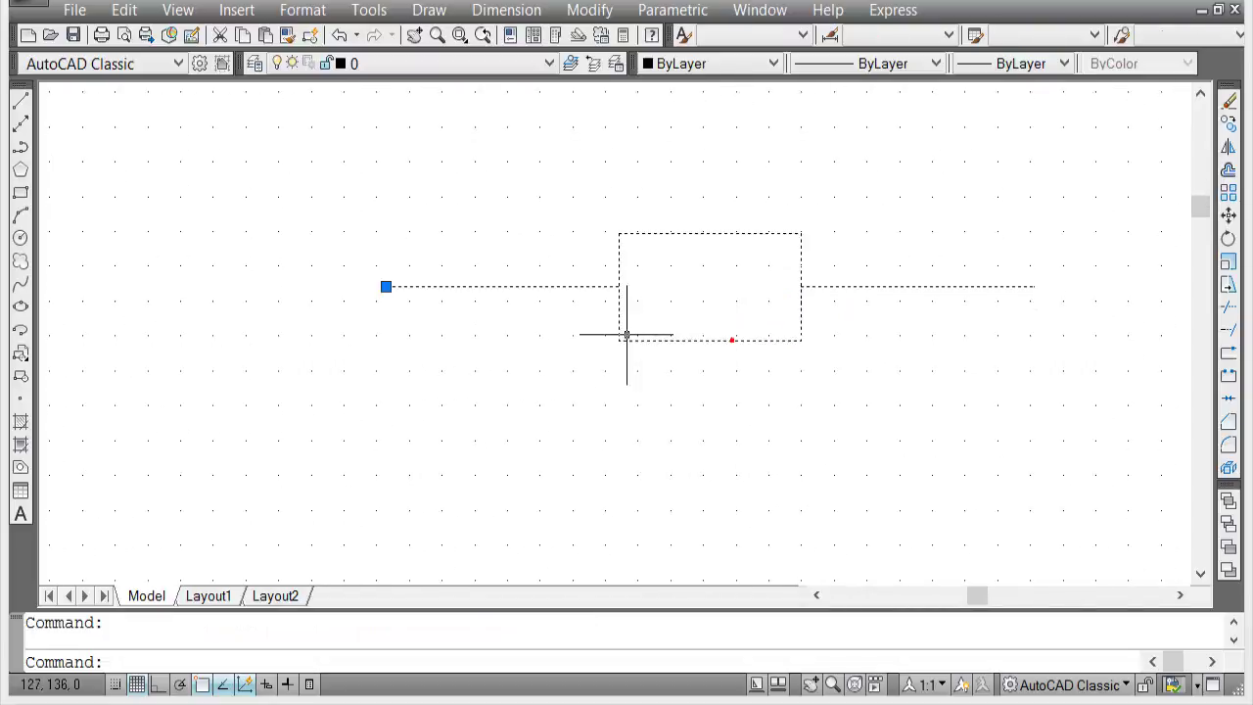
right_click(614, 284)
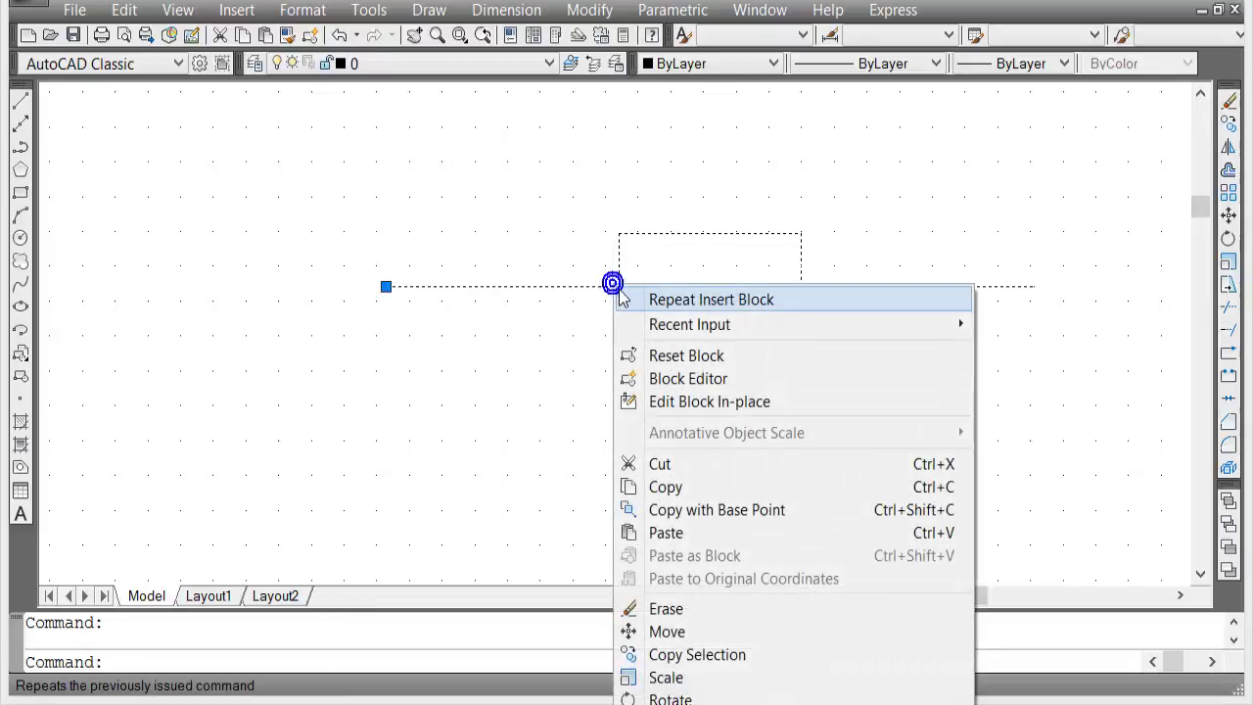
left_click(676, 379)
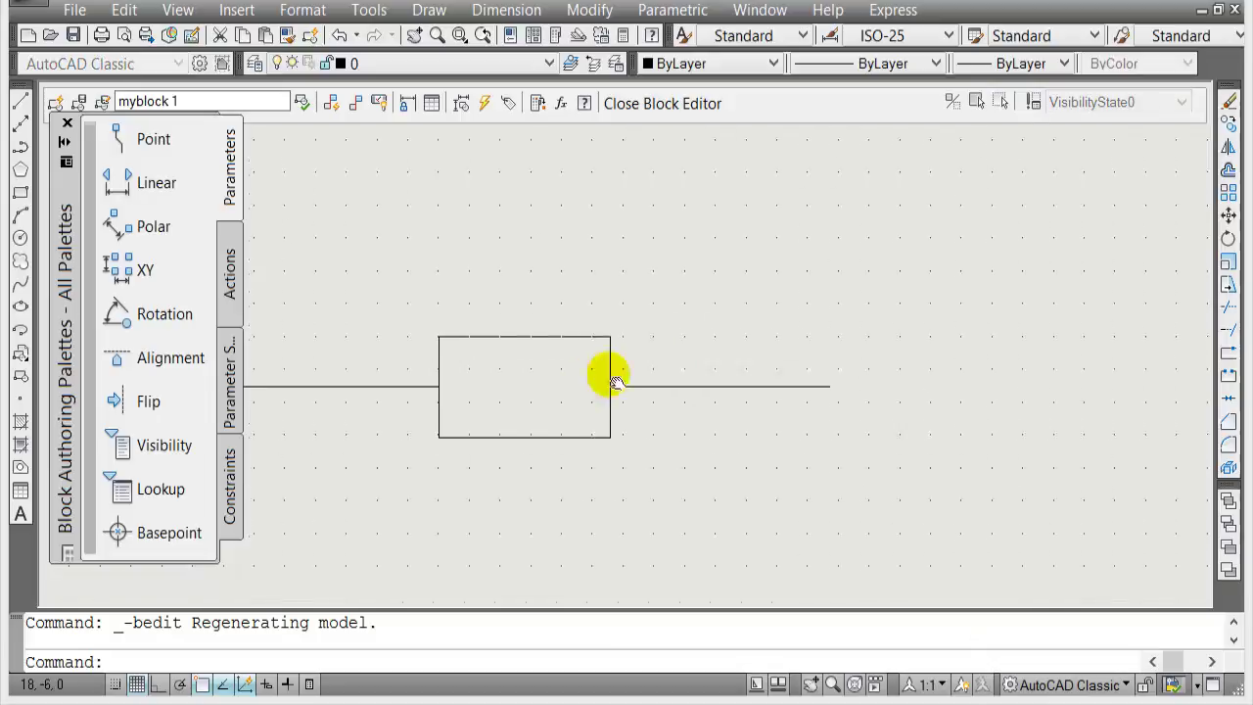
middle_click_drag(595, 373, 747, 350)
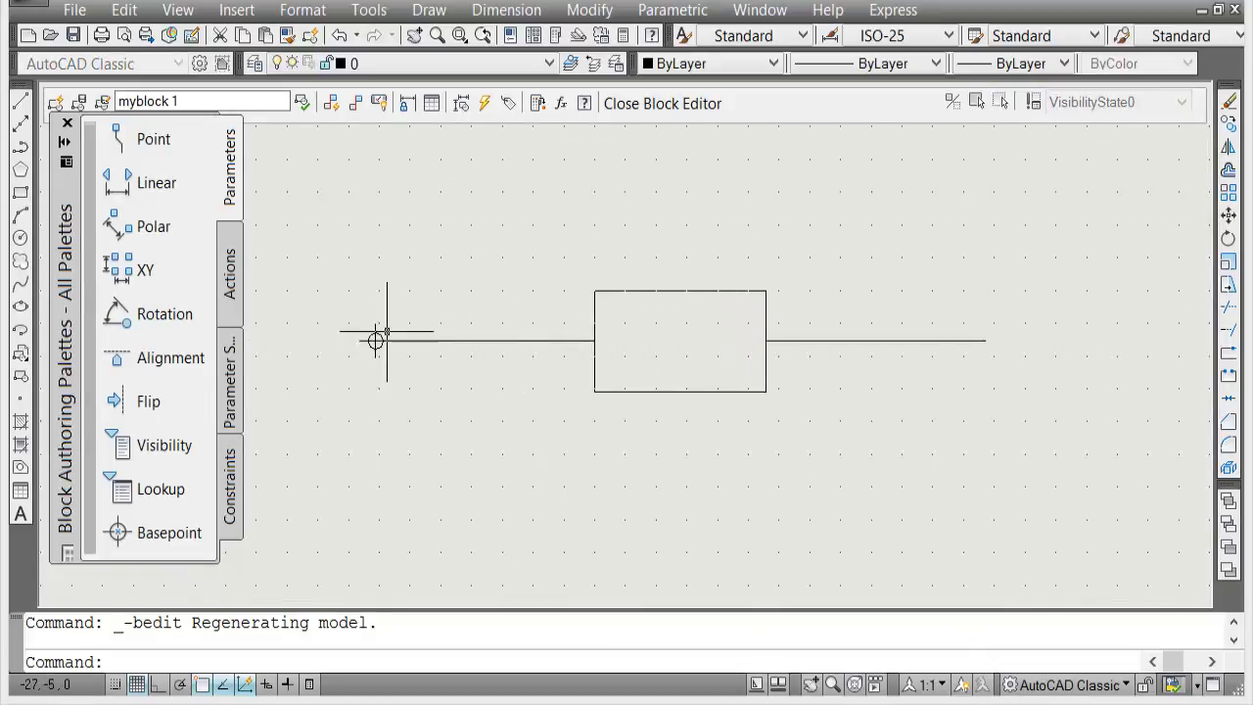
Draw a diagonal line from the rectangle's upper-left corner to its lower-right corner
left_click(683, 291)
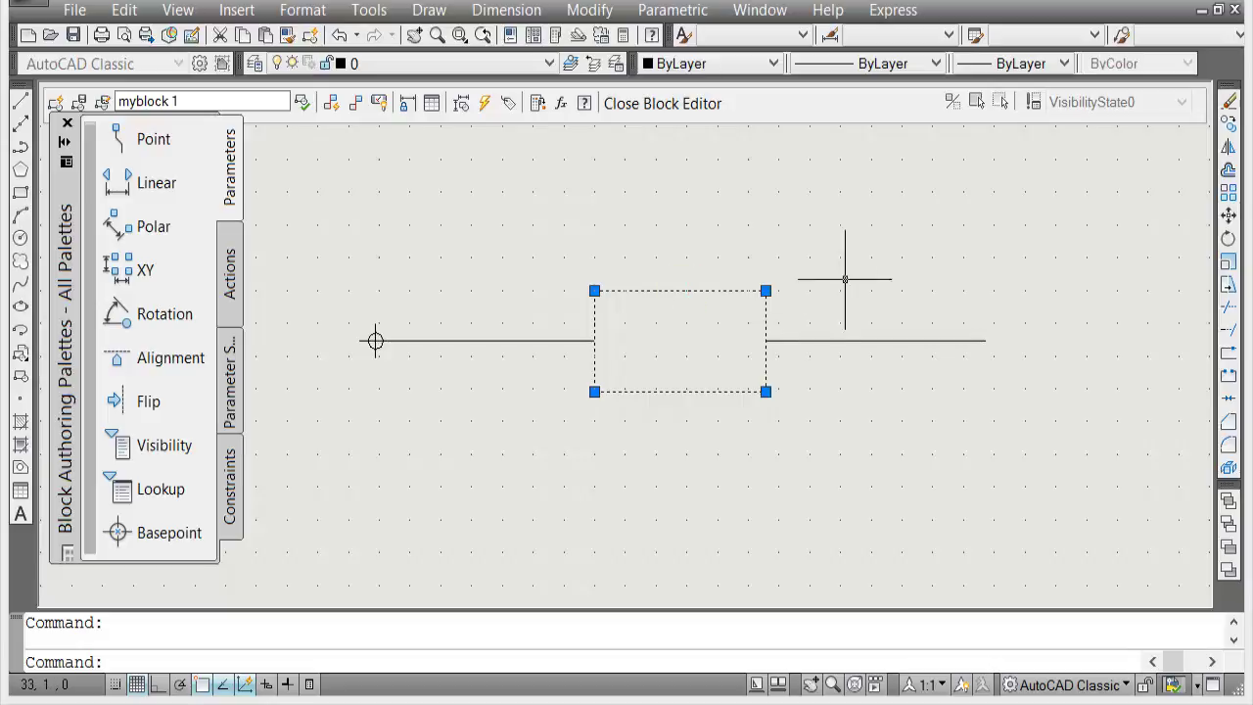
key("Escape")
left_click(67, 143)
left_click(20, 102)
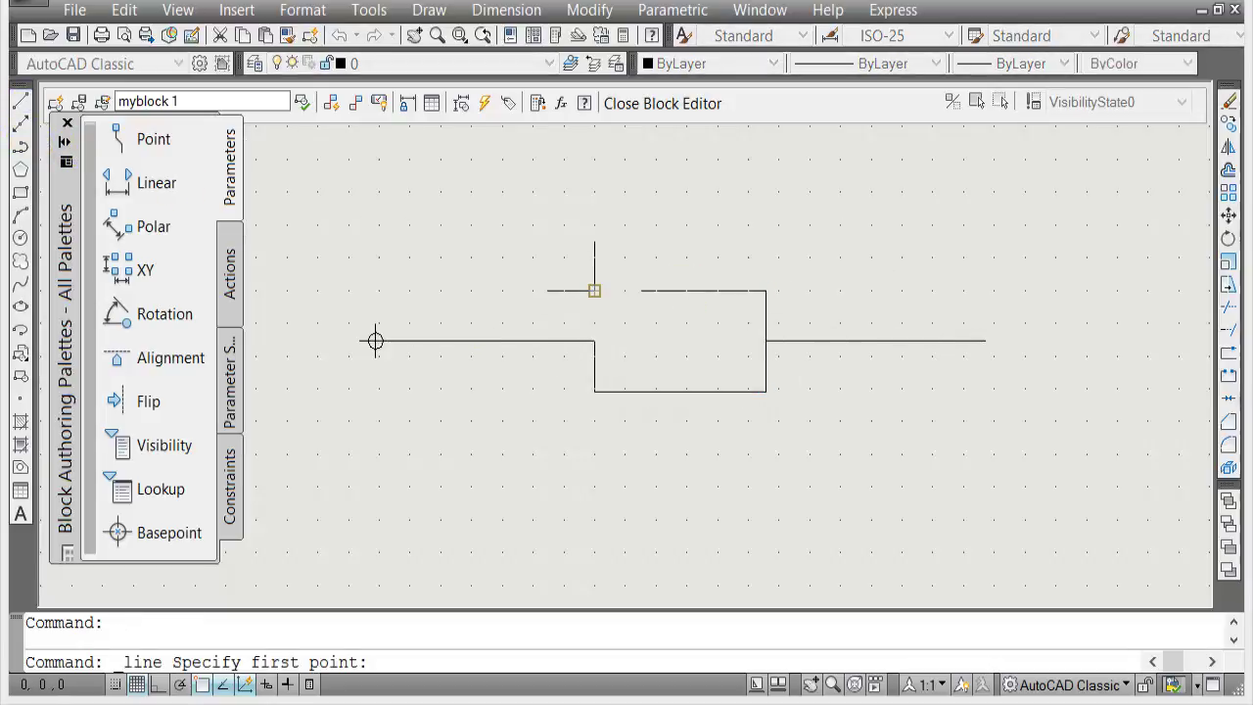
left_click(594, 289)
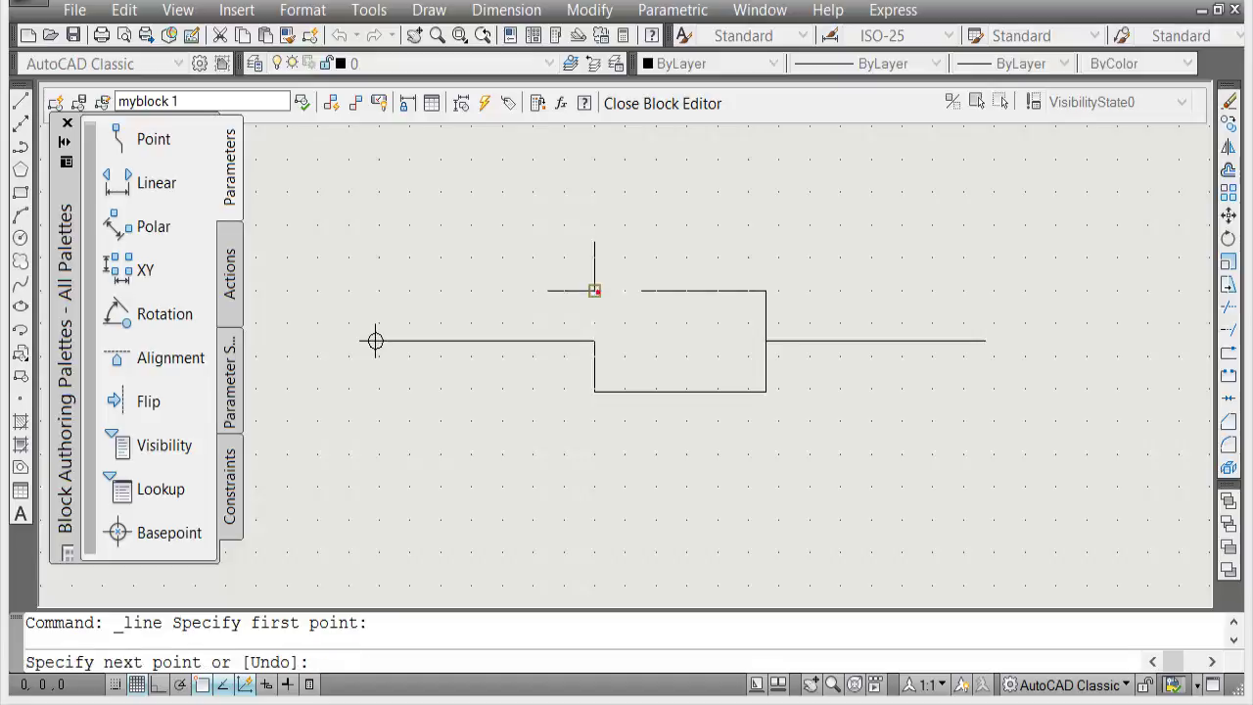
left_click(764, 392)
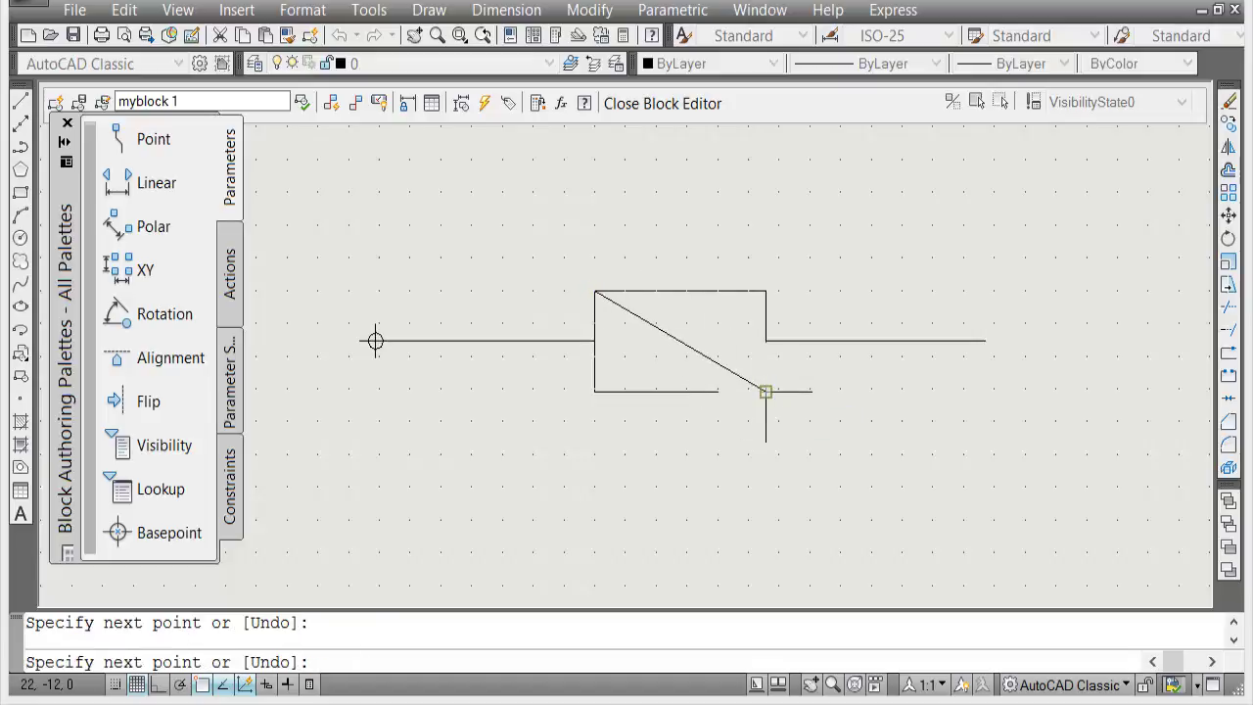
key("Escape")
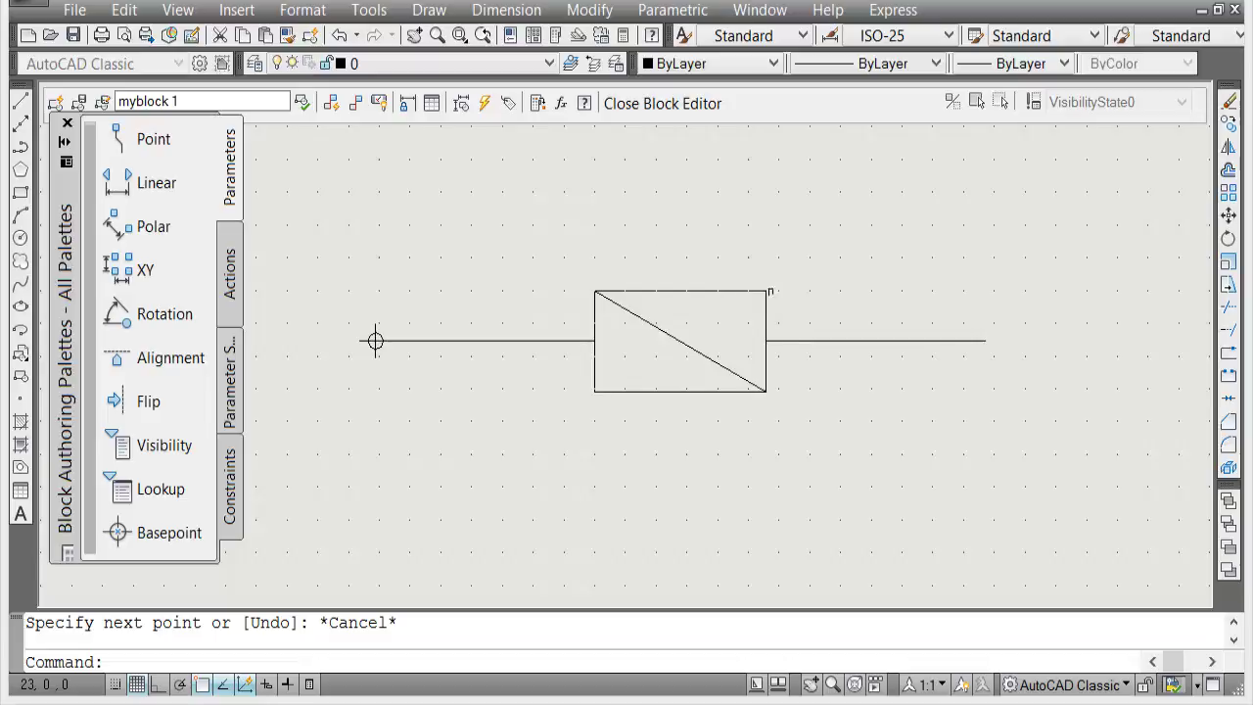
Draw the opposite diagonal from the rectangle's upper-right to lower-left corner, and close the Block Editor saving the changes
key("Return")
left_click(766, 291)
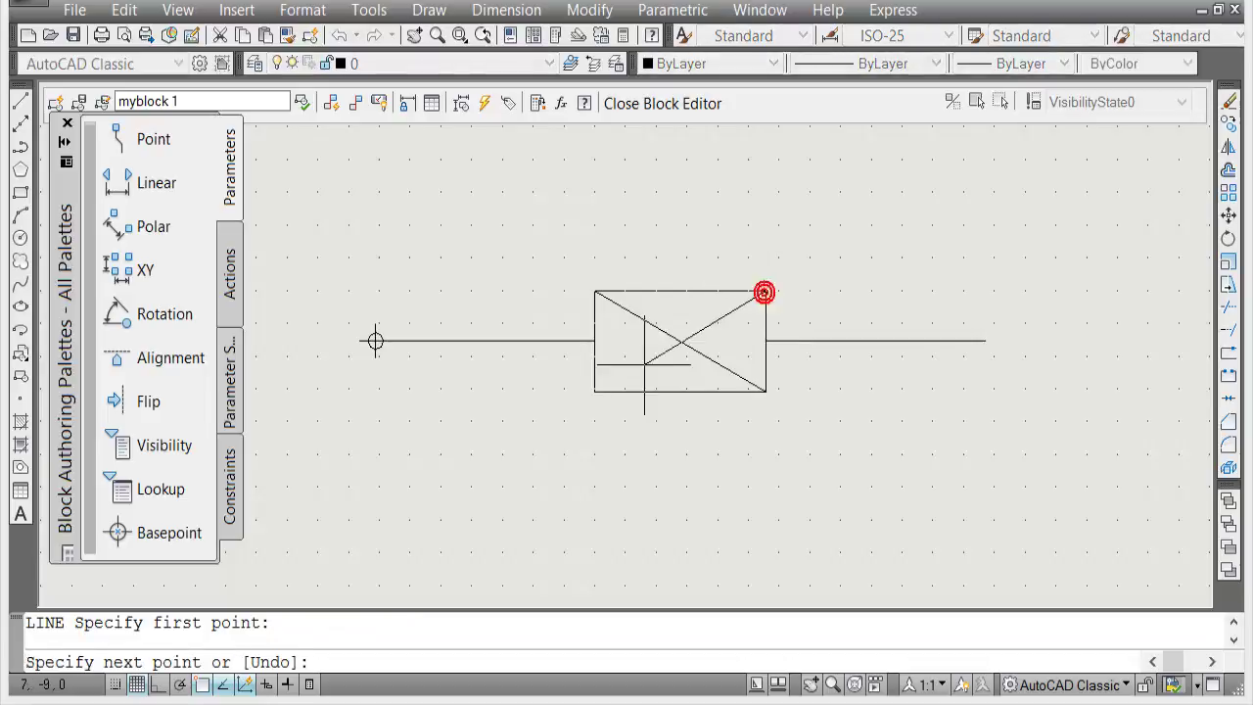
left_click(594, 392)
key("Escape")
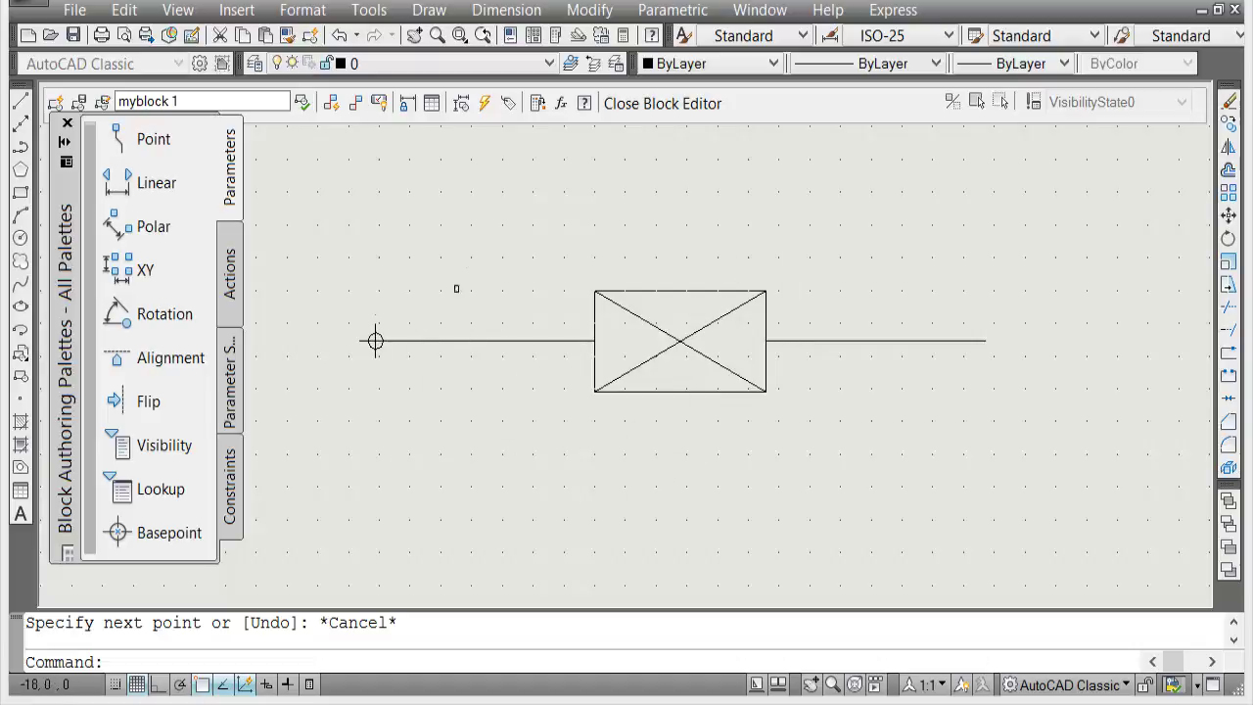
left_click(706, 106)
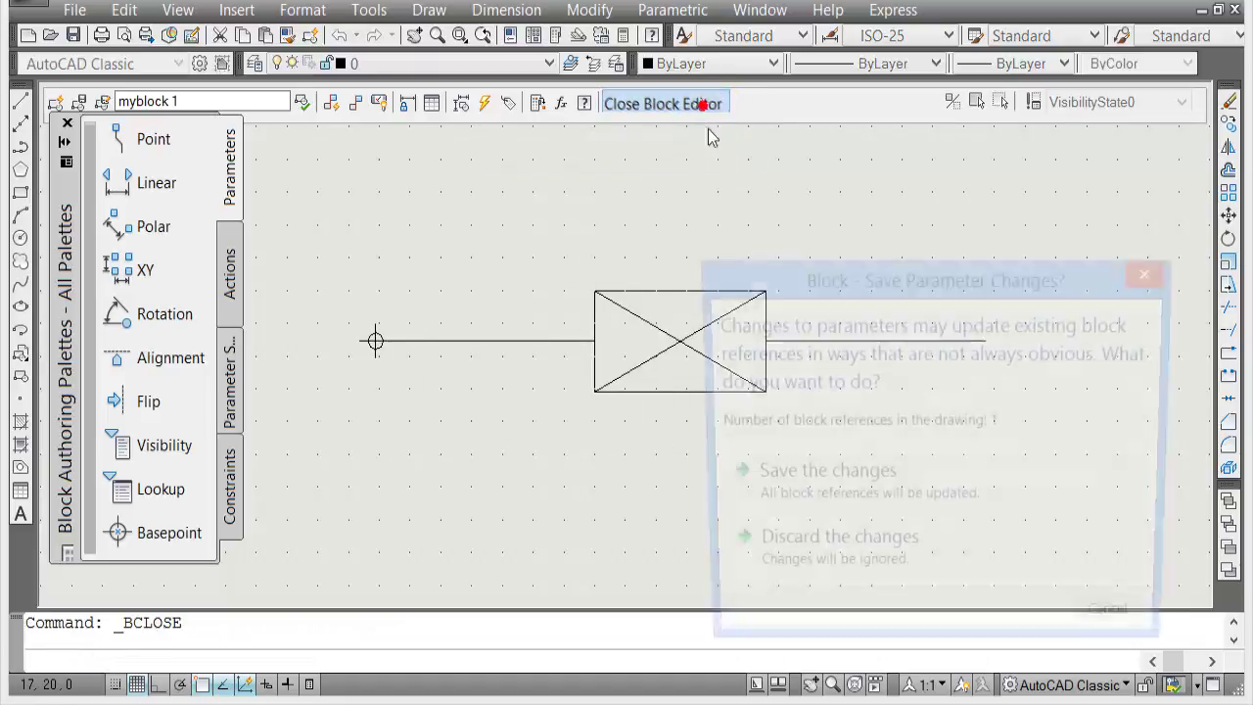
left_click(842, 490)
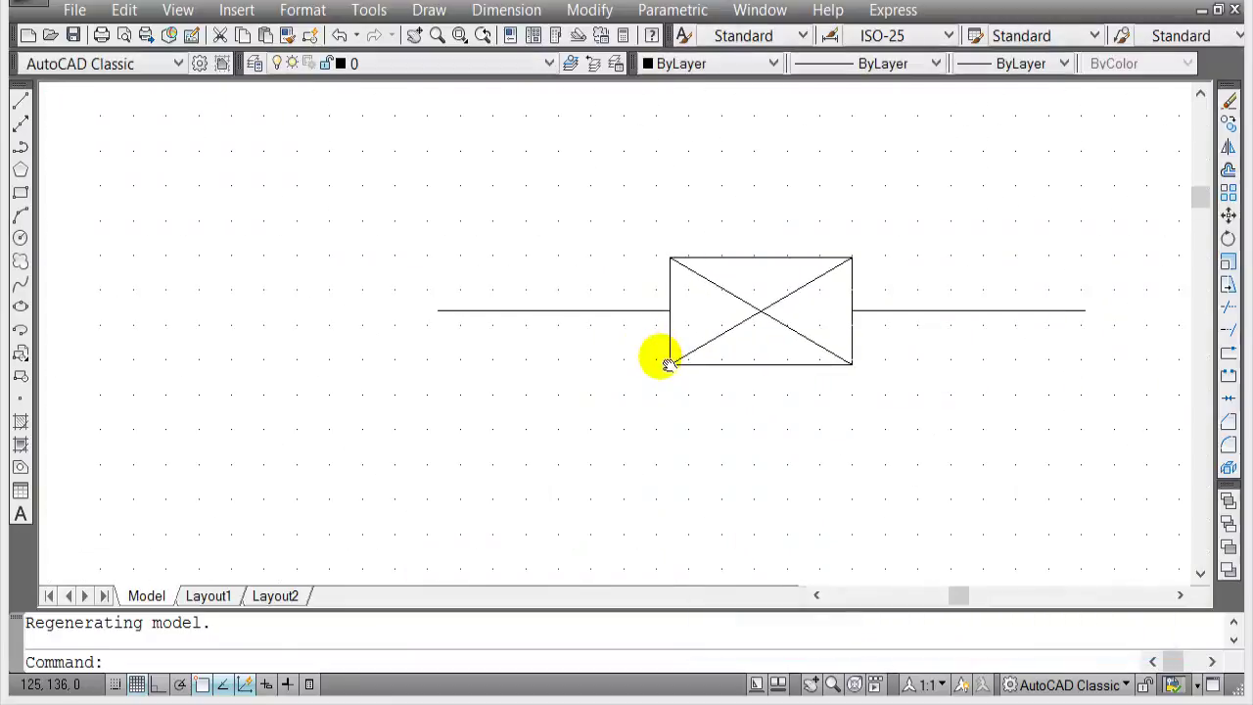
scroll(666, 364, "down", 3)
left_click(409, 255)
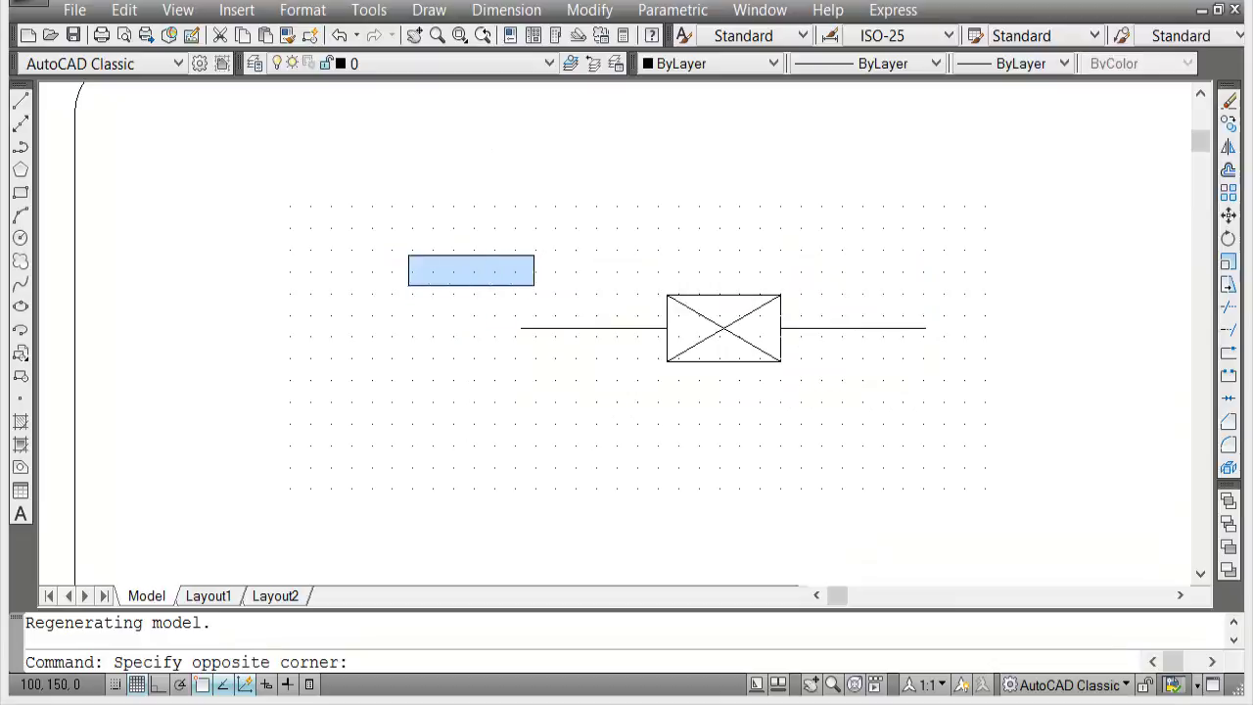
left_click(535, 286)
key("Escape")
scroll(783, 391, "up", 4)
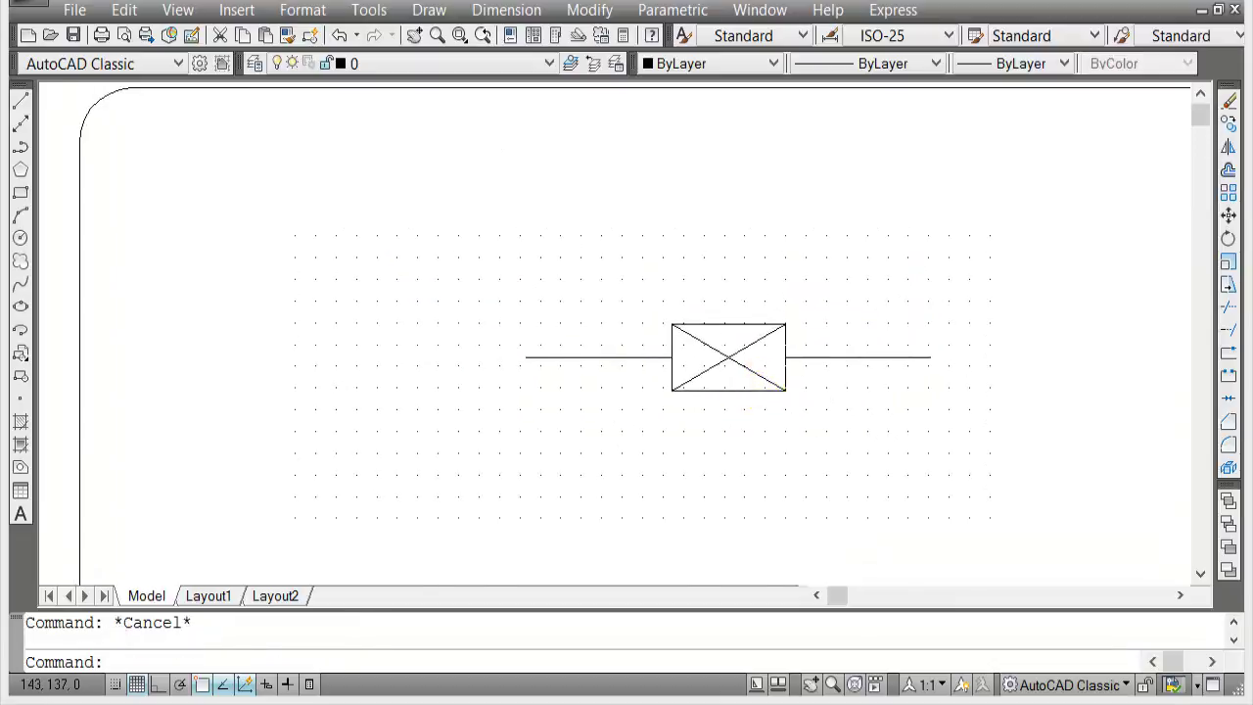
middle_click_drag(783, 396, 754, 370)
scroll(754, 370, "down", 2)
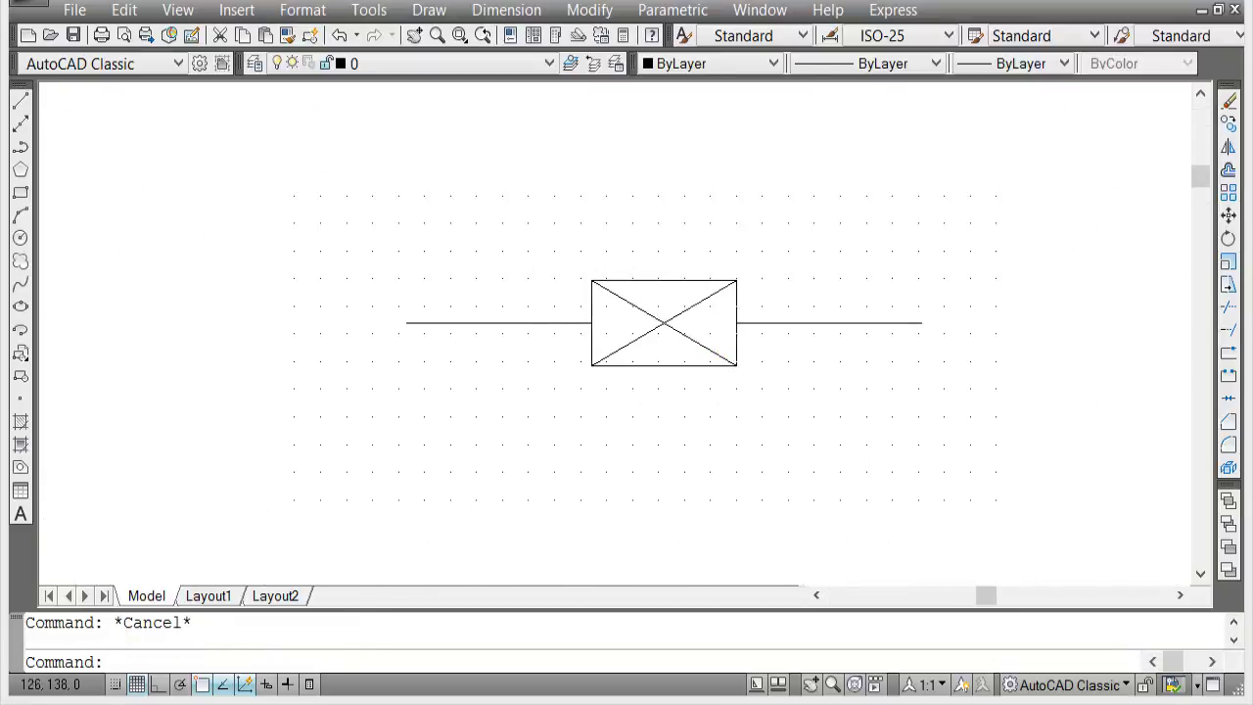
mouse_move(584, 388)
middle_mouse_down()
mouse_move(643, 392)
mouse_move(609, 372)
middle_mouse_up()
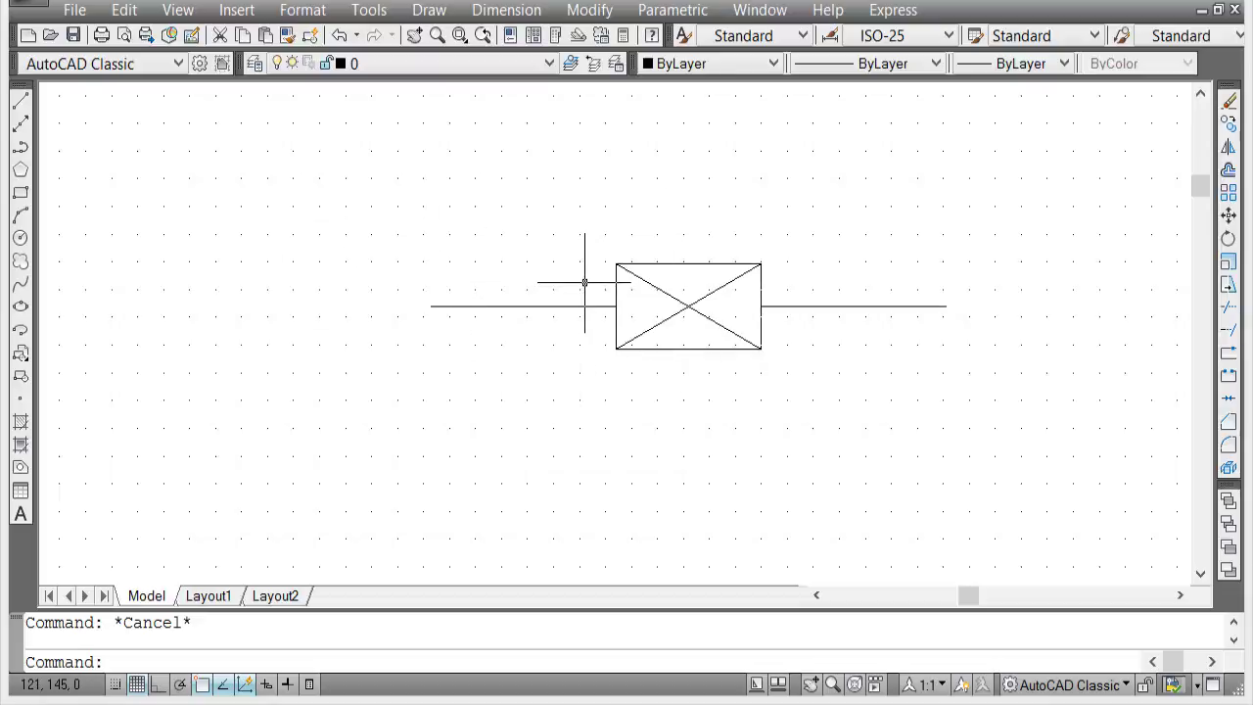
scroll(581, 311, "down", 2)
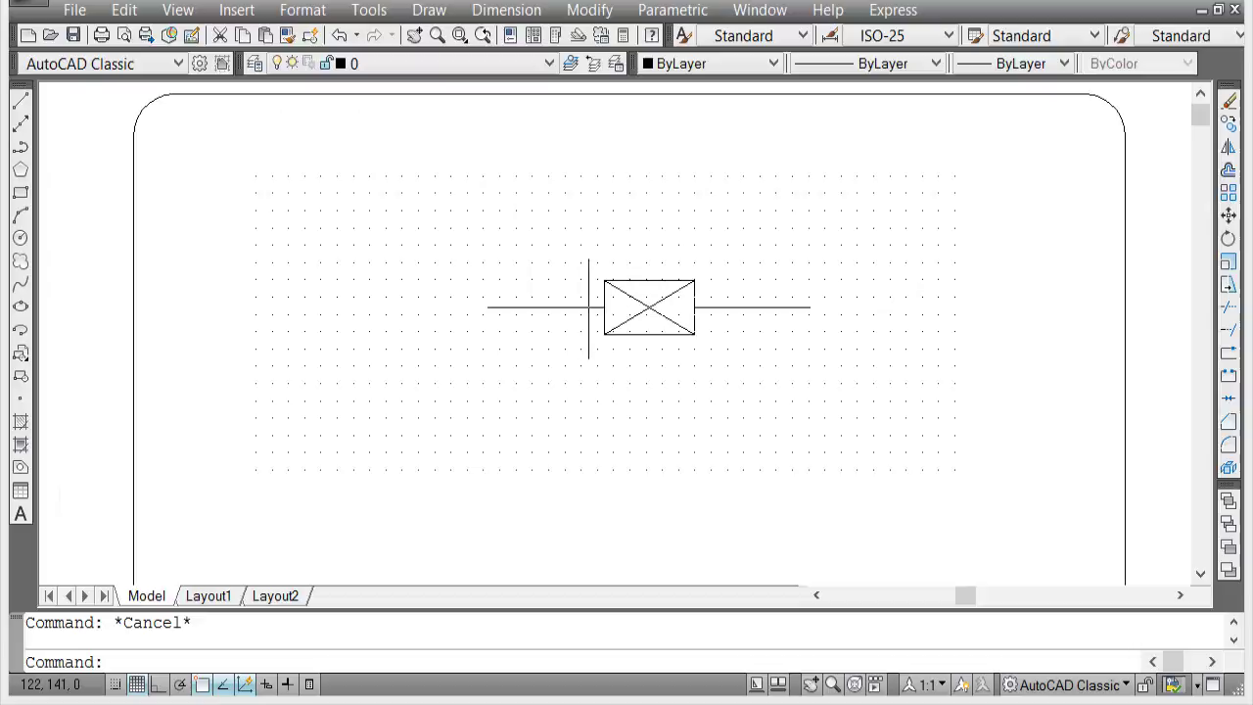
scroll(588, 305, "up", 3)
middle_click_drag(809, 342, 813, 395)
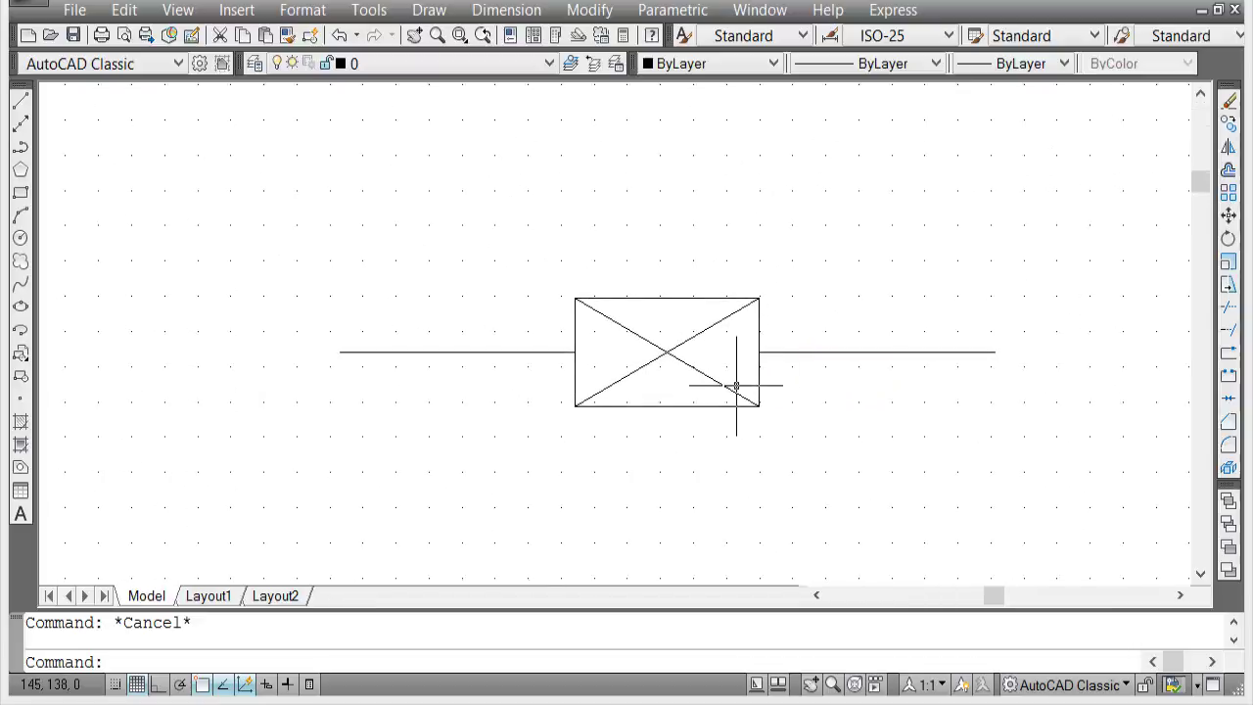